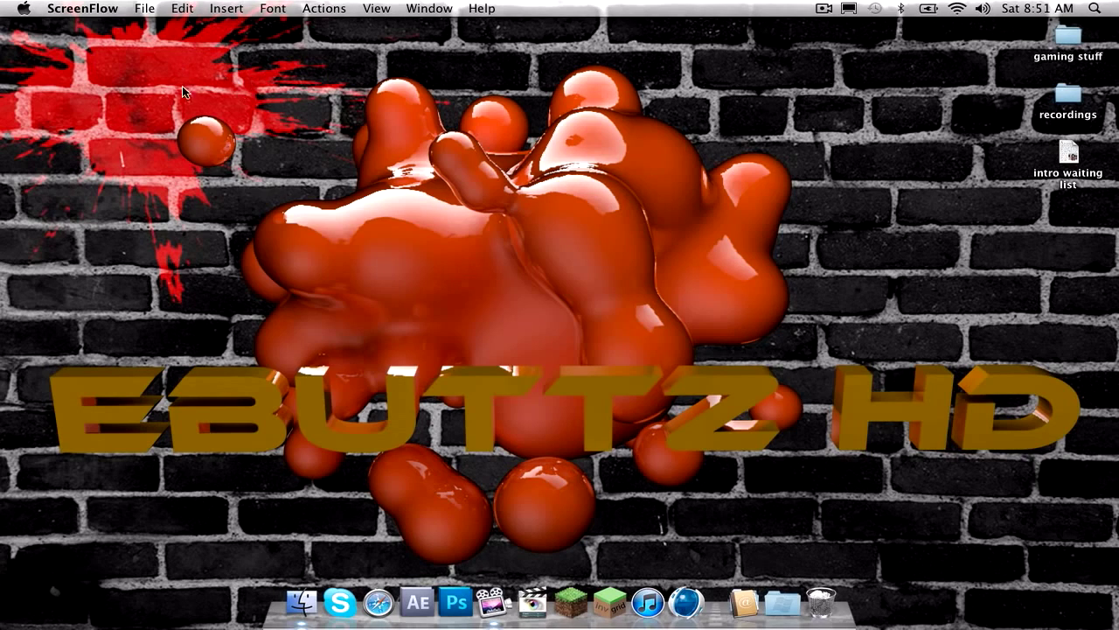
Step: Launch CINEMA 4D from the Dock
{"action": "left_click_drag", "start_coordinate": [190, 85], "coordinate": [848, 555]}
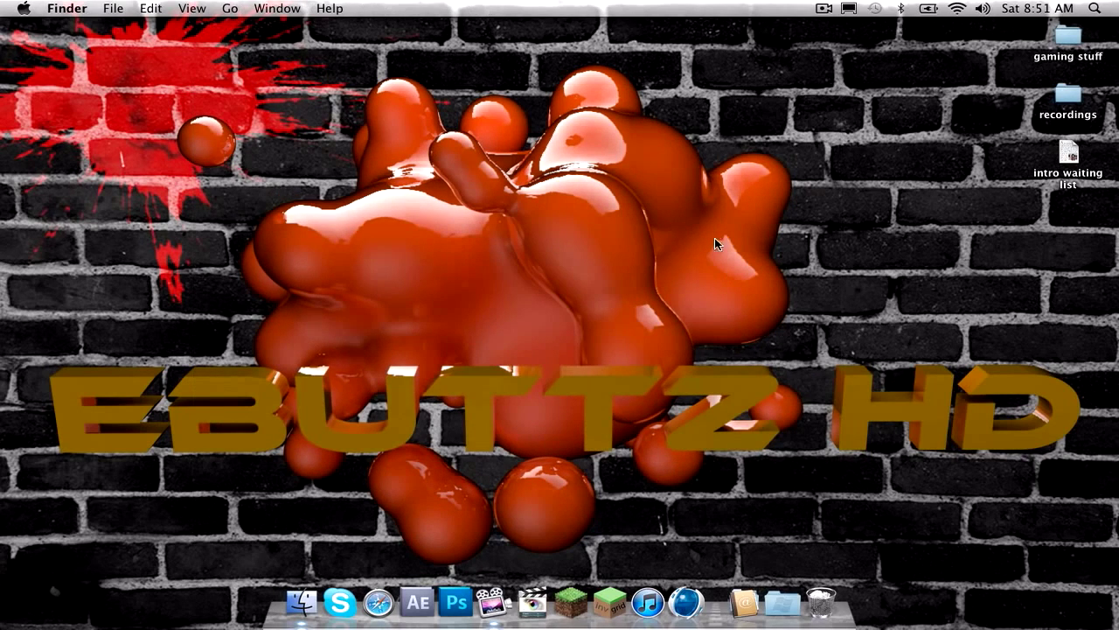
{"action": "left_click_drag", "start_coordinate": [775, 58], "coordinate": [186, 565]}
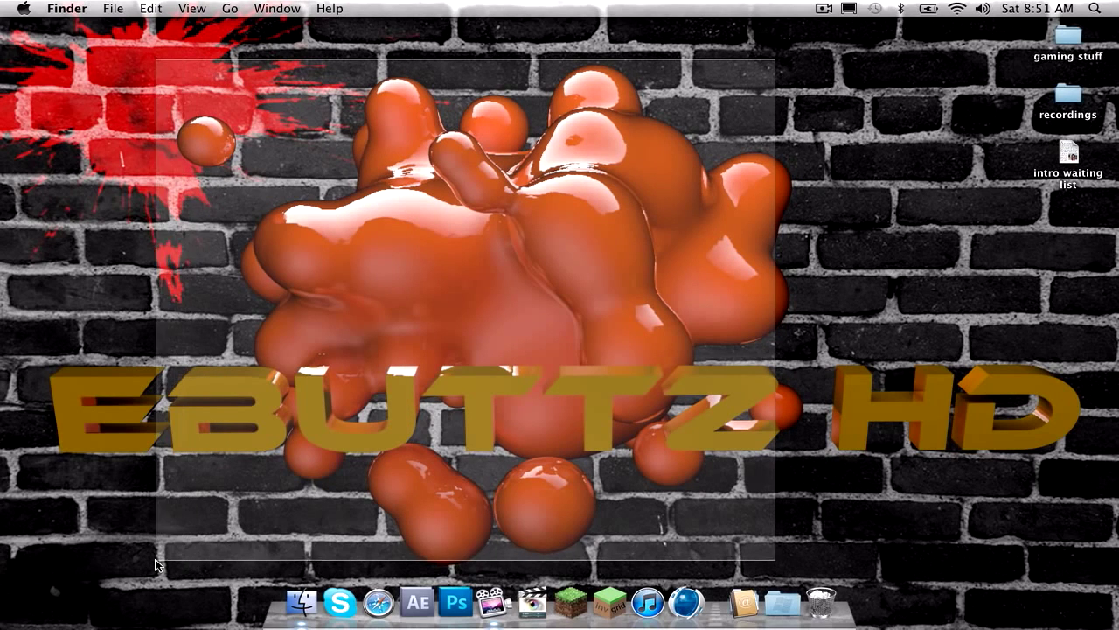
{"action": "left_click_drag", "start_coordinate": [184, 565], "coordinate": [155, 565]}
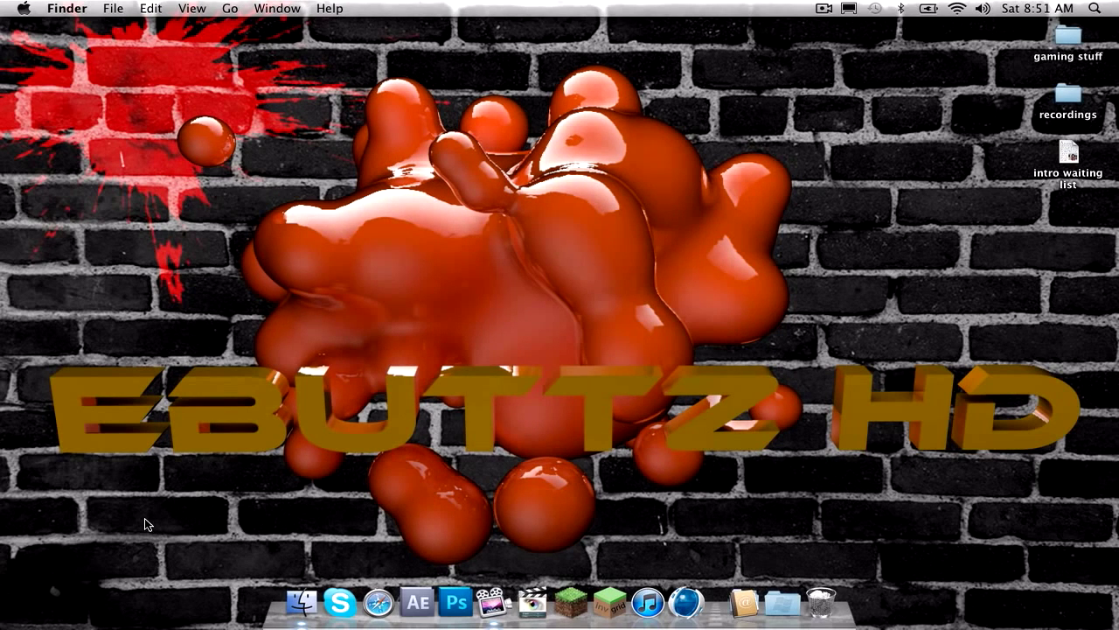
{"action": "left_click", "coordinate": [676, 581]}
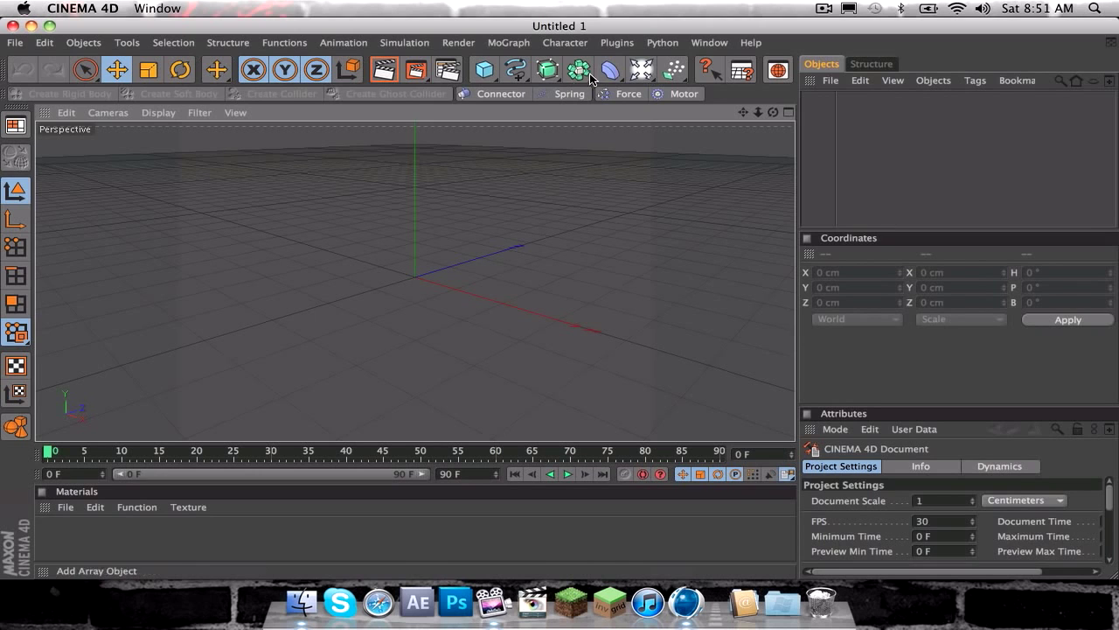
Step: Add a sphere with 100 cm radius and raise its segments to 50
{"action": "left_click", "coordinate": [486, 70]}
{"action": "left_click", "coordinate": [630, 83]}
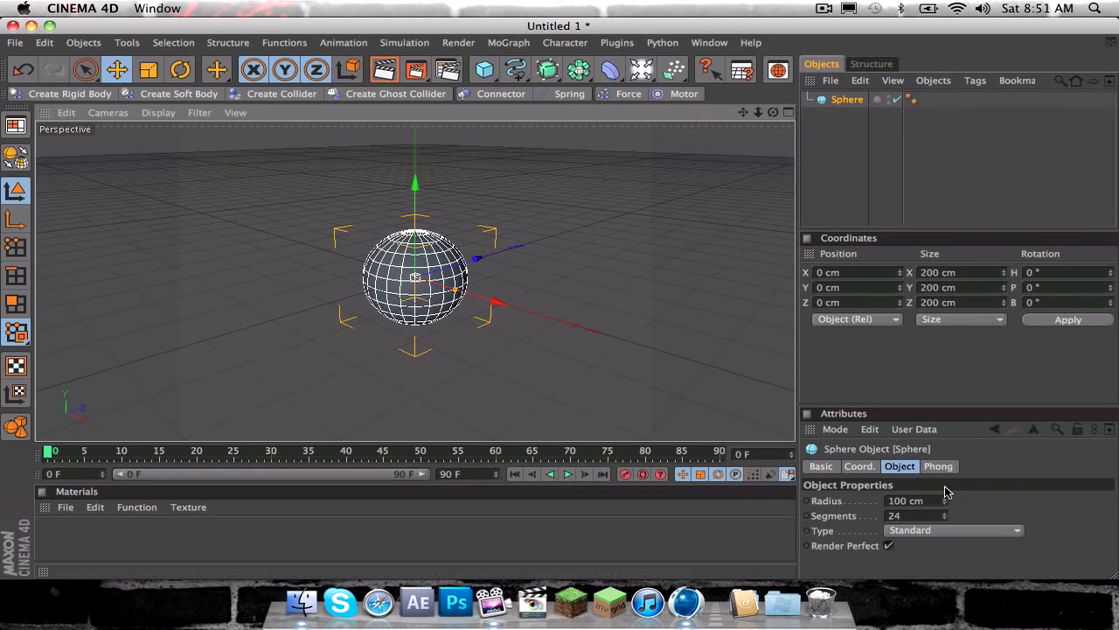
{"action": "left_click", "coordinate": [903, 518]}
{"action": "type", "text": "50"}
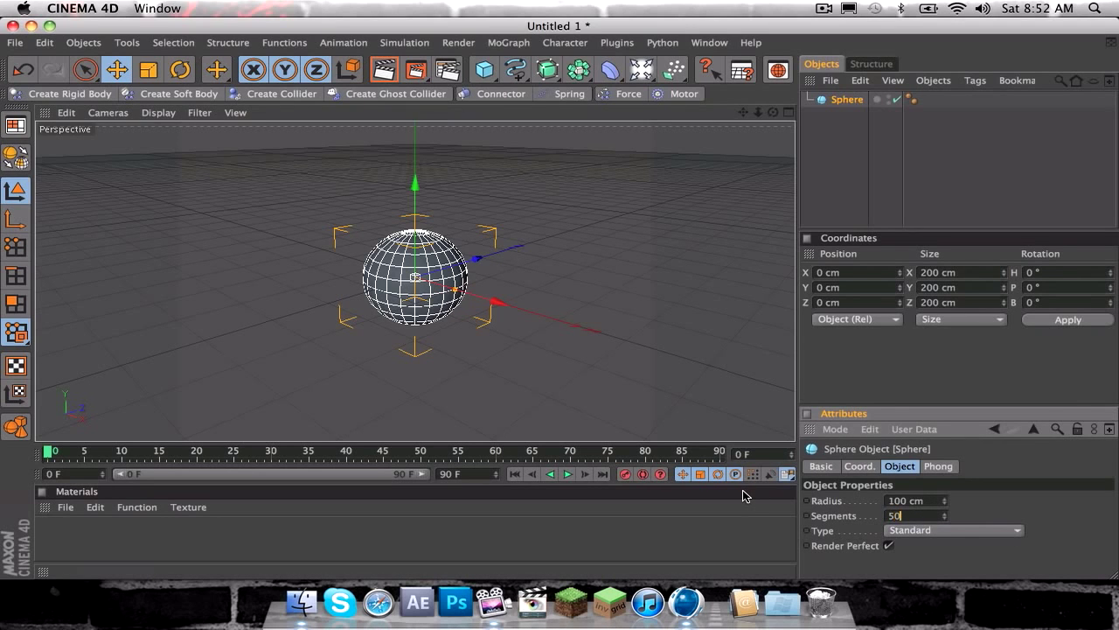
{"action": "key", "text": "Return"}
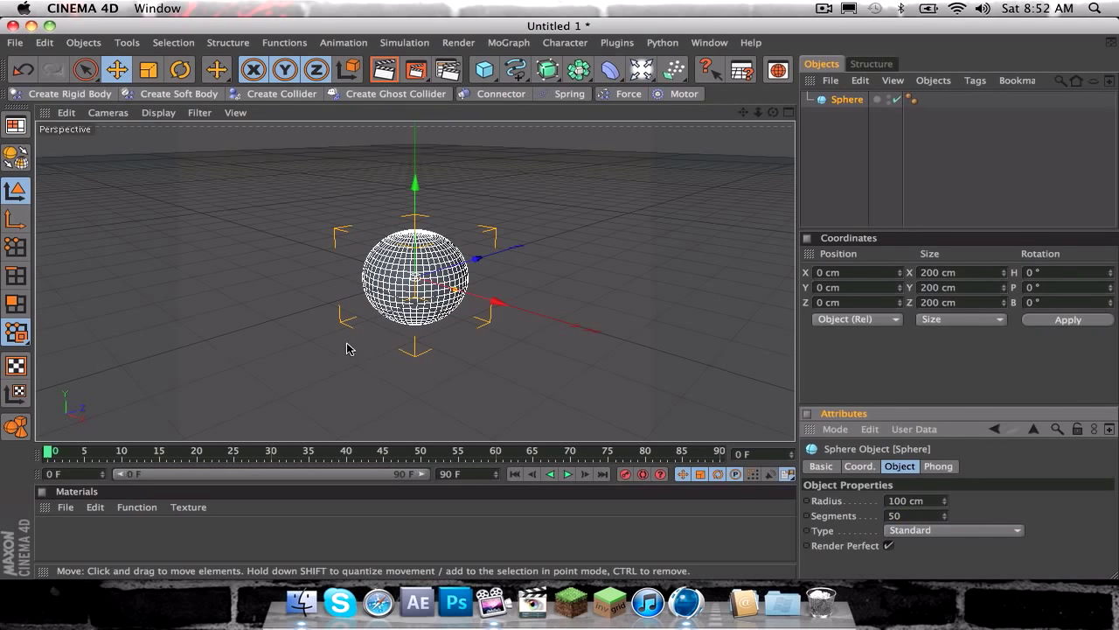
{"action": "scroll", "coordinate": [376, 335], "scroll_direction": "down", "scroll_amount": 2}
{"action": "scroll", "coordinate": [376, 335], "scroll_direction": "down", "scroll_amount": 1}
Step: Add a Cloner and make the sphere its child
{"action": "left_click", "coordinate": [524, 43]}
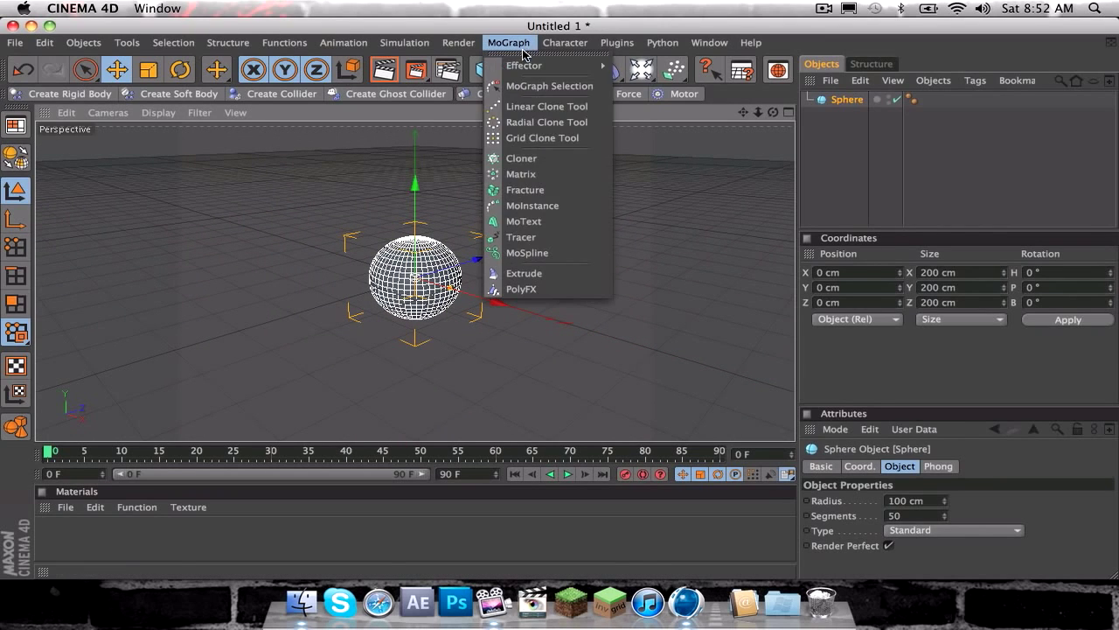
{"action": "left_click", "coordinate": [540, 160]}
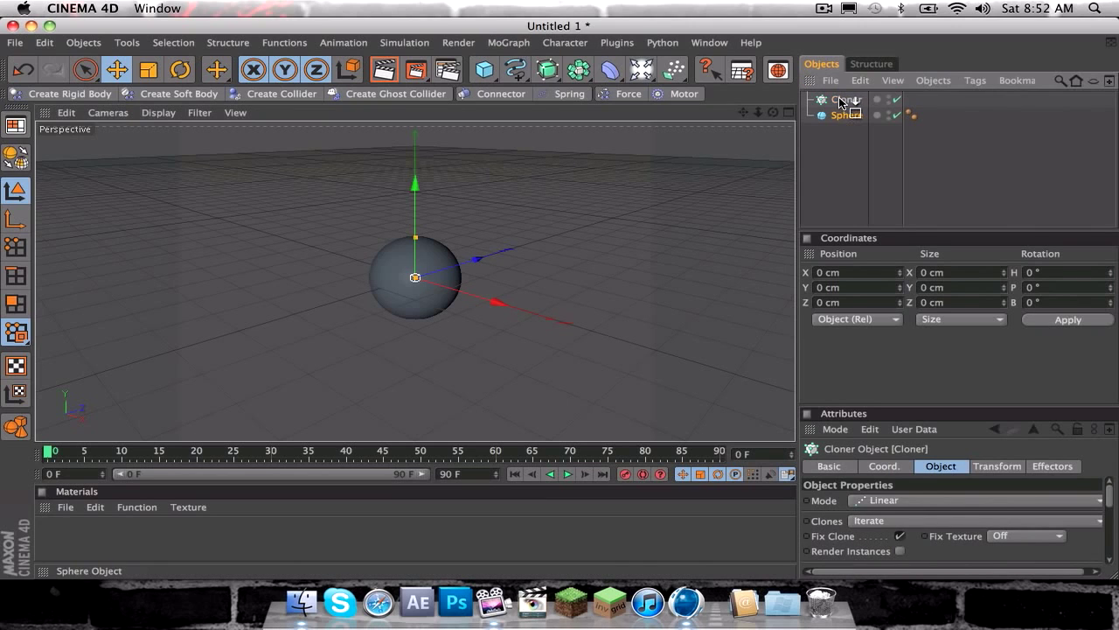
{"action": "left_click_drag", "start_coordinate": [847, 117], "coordinate": [848, 100]}
{"action": "left_click", "coordinate": [853, 101]}
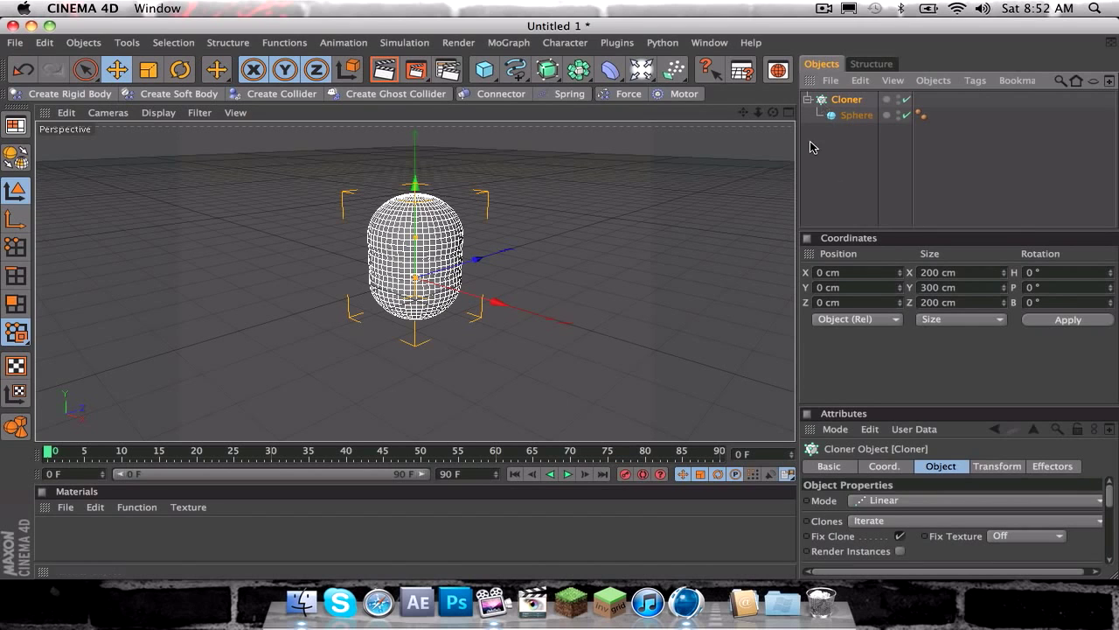
Step: Enlarge the Attributes panel to show the Cloner's clone options
{"action": "double_click", "coordinate": [837, 102]}
{"action": "key", "text": "Return"}
{"action": "left_click_drag", "start_coordinate": [922, 405], "coordinate": [887, 240]}
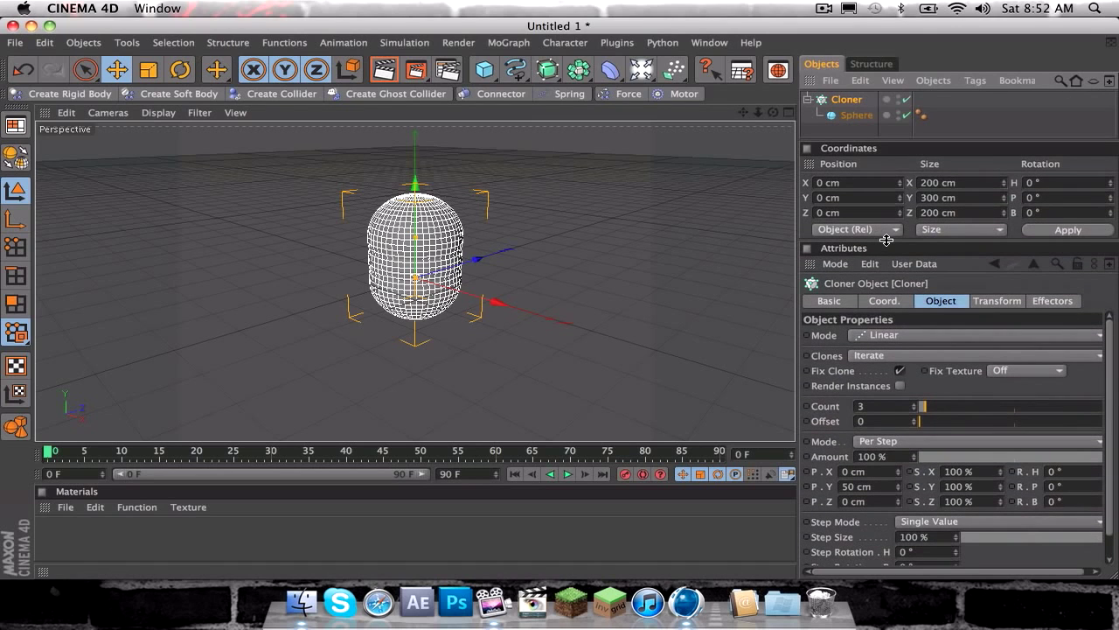
Step: Switch the Cloner to Grid Array mode with Count 4, 4, 4
{"action": "left_click", "coordinate": [877, 337]}
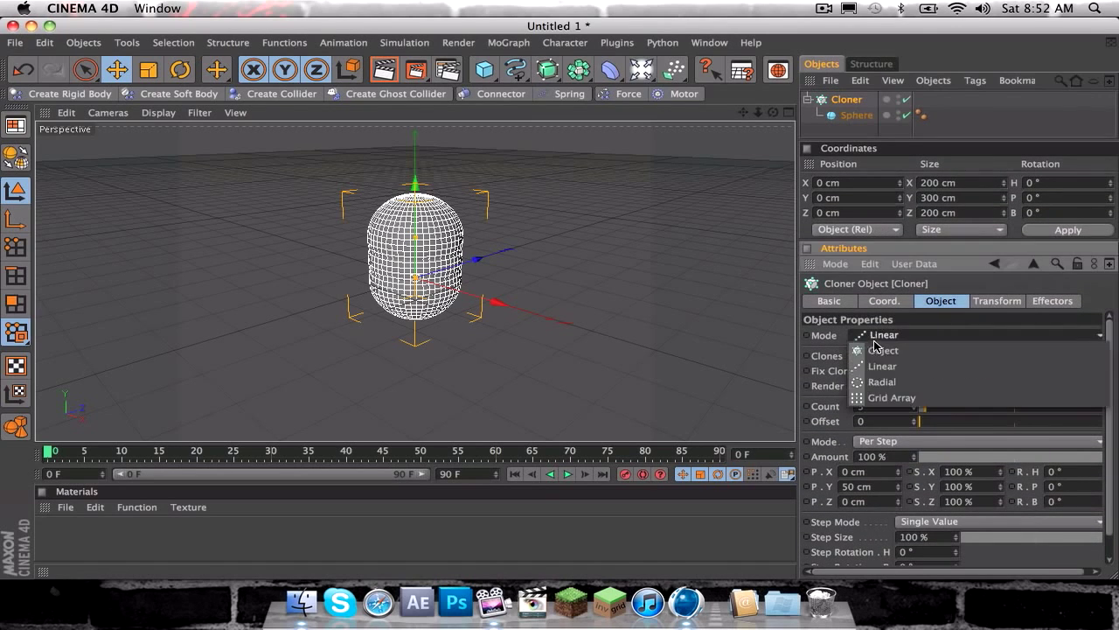
{"action": "left_click", "coordinate": [916, 400]}
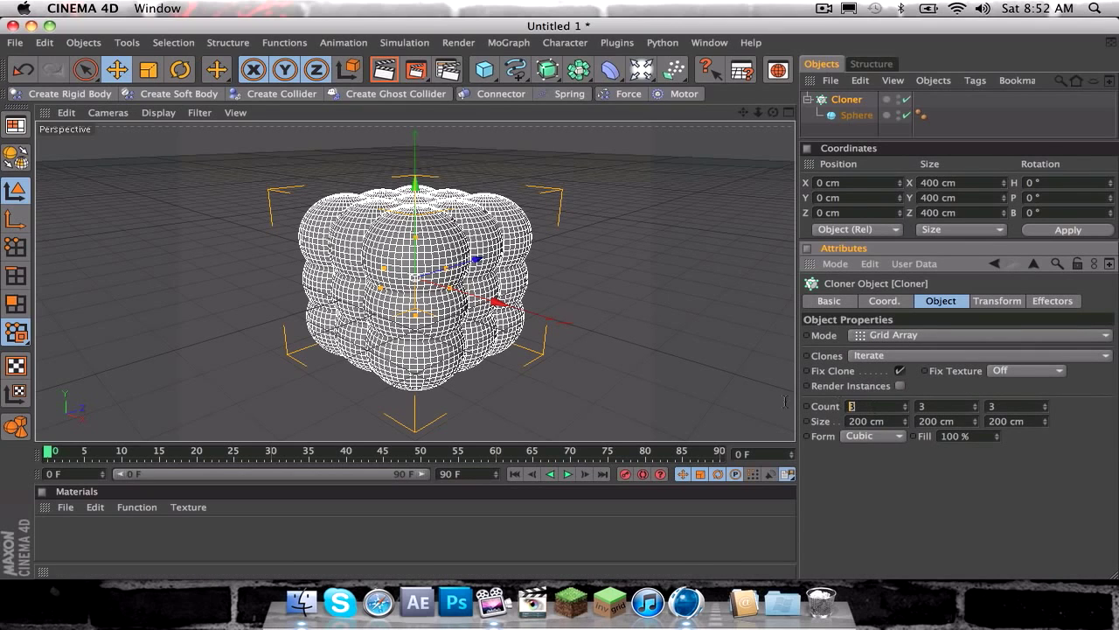
{"action": "type", "text": "4"}
{"action": "key", "text": "Tab"}
{"action": "type", "text": "34"}
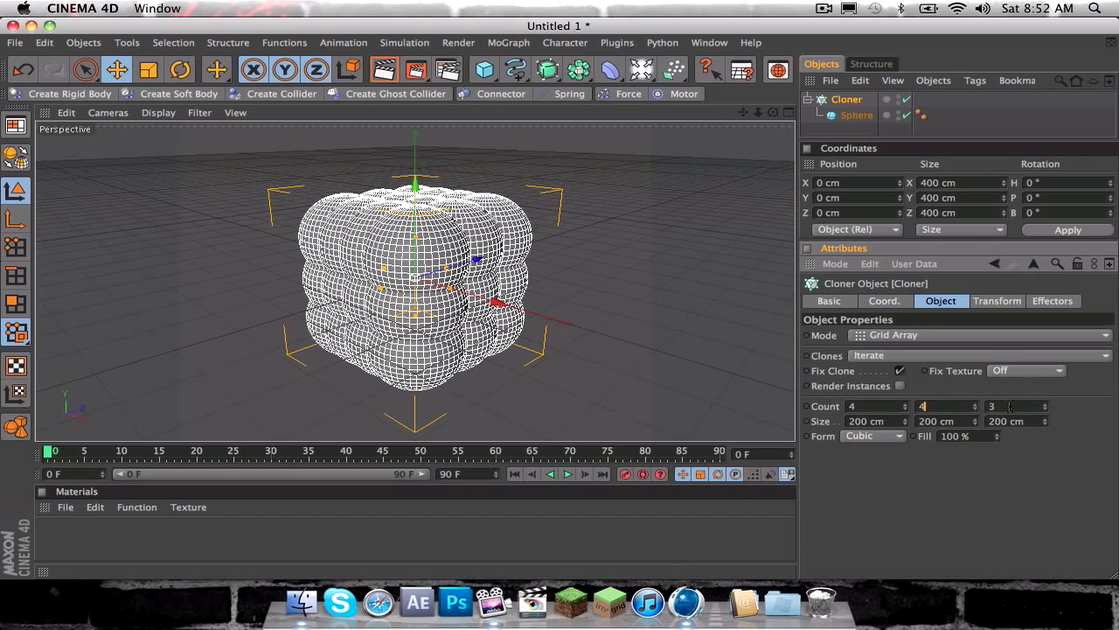
{"action": "key", "text": "Tab"}
{"action": "type", "text": "4"}
Step: Drag the size handles to spread the grid to about 693 × 634 × 608 cm
{"action": "left_click_drag", "start_coordinate": [450, 288], "coordinate": [603, 326]}
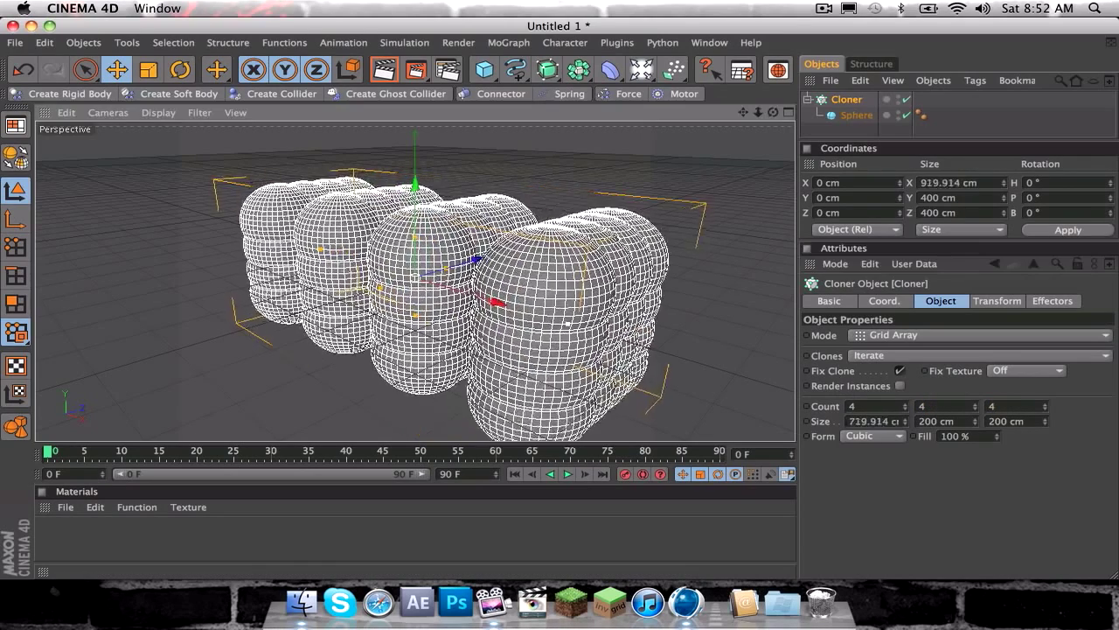
{"action": "left_click_drag", "start_coordinate": [415, 249], "coordinate": [415, 139]}
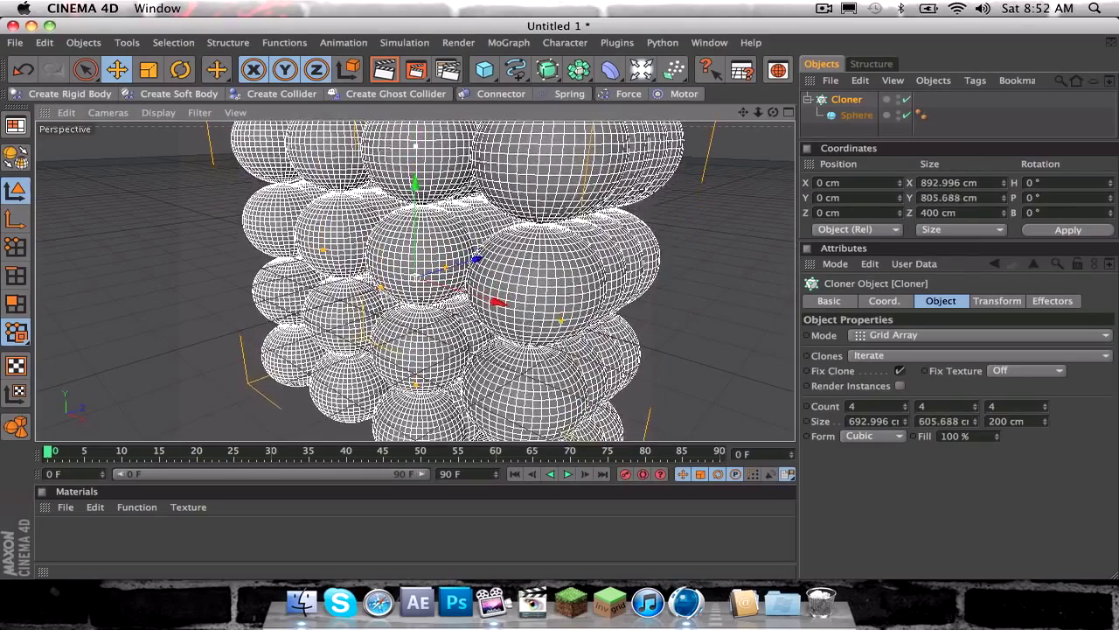
{"action": "scroll", "coordinate": [477, 259], "scroll_direction": "down", "scroll_amount": 3}
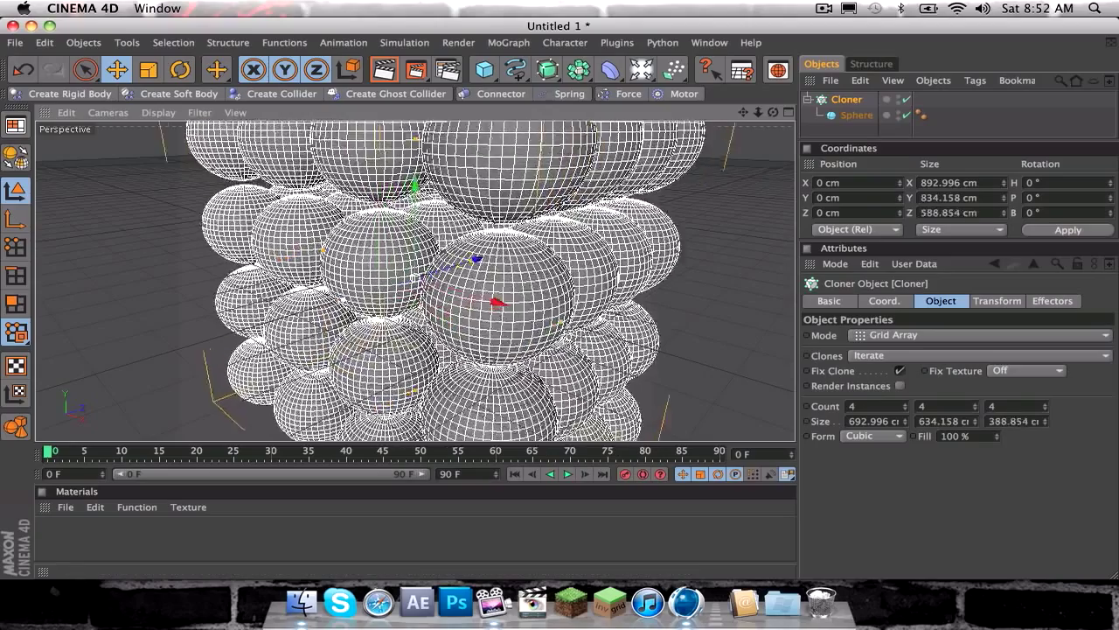
{"action": "left_click_drag", "start_coordinate": [476, 259], "coordinate": [518, 263]}
{"action": "scroll", "coordinate": [518, 262], "scroll_direction": "down", "scroll_amount": 2}
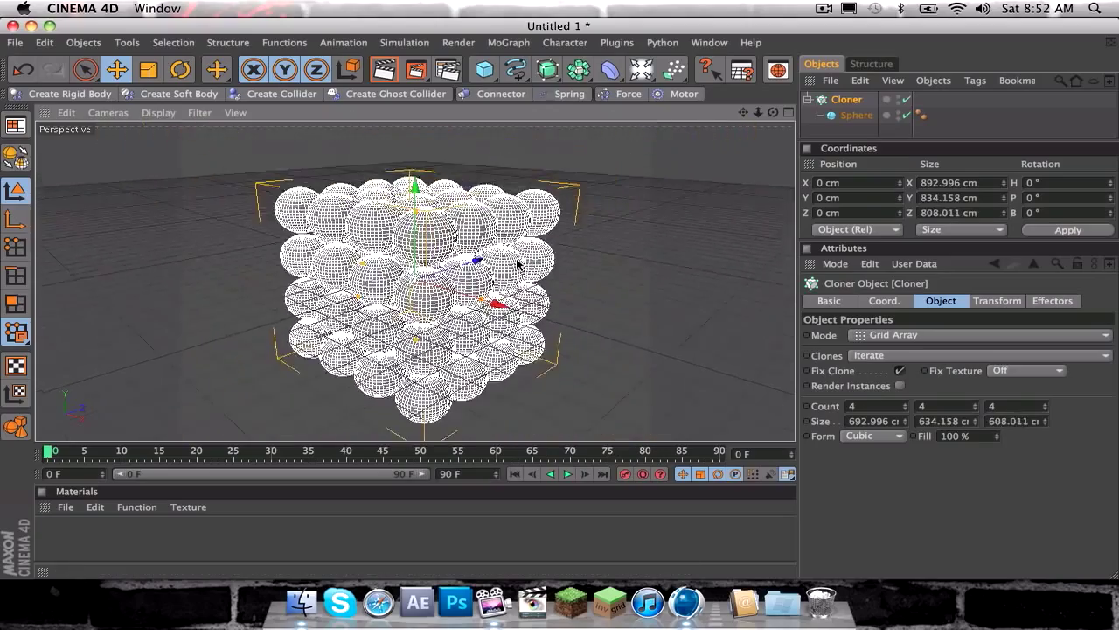
{"action": "scroll", "coordinate": [520, 272], "scroll_direction": "down", "scroll_amount": 2}
{"action": "scroll", "coordinate": [533, 267], "scroll_direction": "up", "scroll_amount": 1}
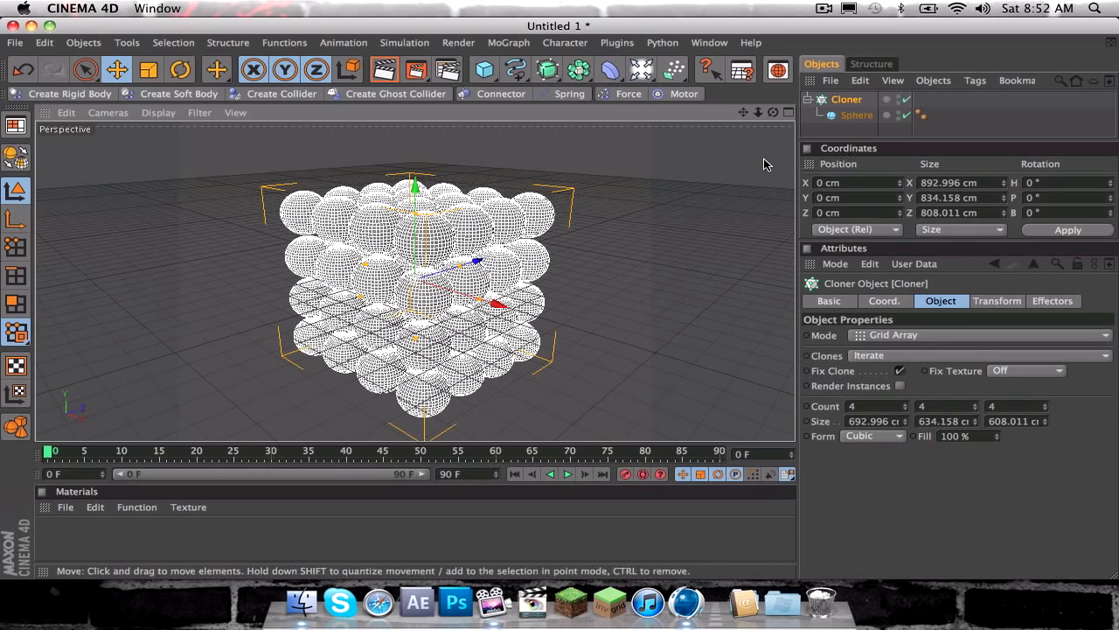
Step: Dock the Coordinates manager beside Materials and resize the panels for taller Attributes
{"action": "left_click_drag", "start_coordinate": [810, 164], "coordinate": [759, 497]}
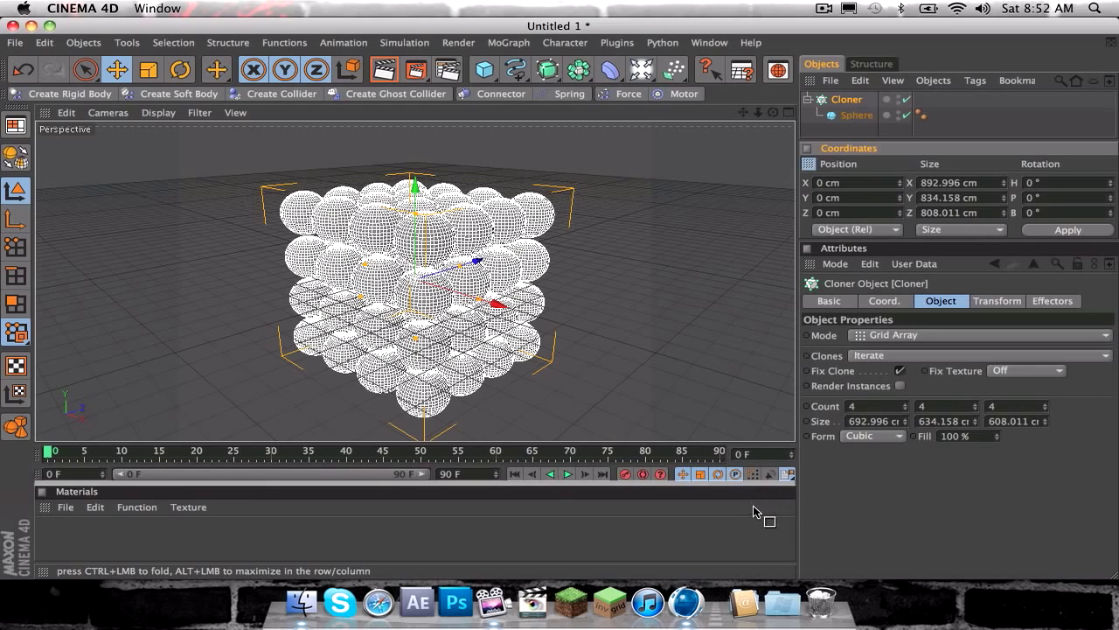
{"action": "left_click_drag", "start_coordinate": [759, 497], "coordinate": [776, 512]}
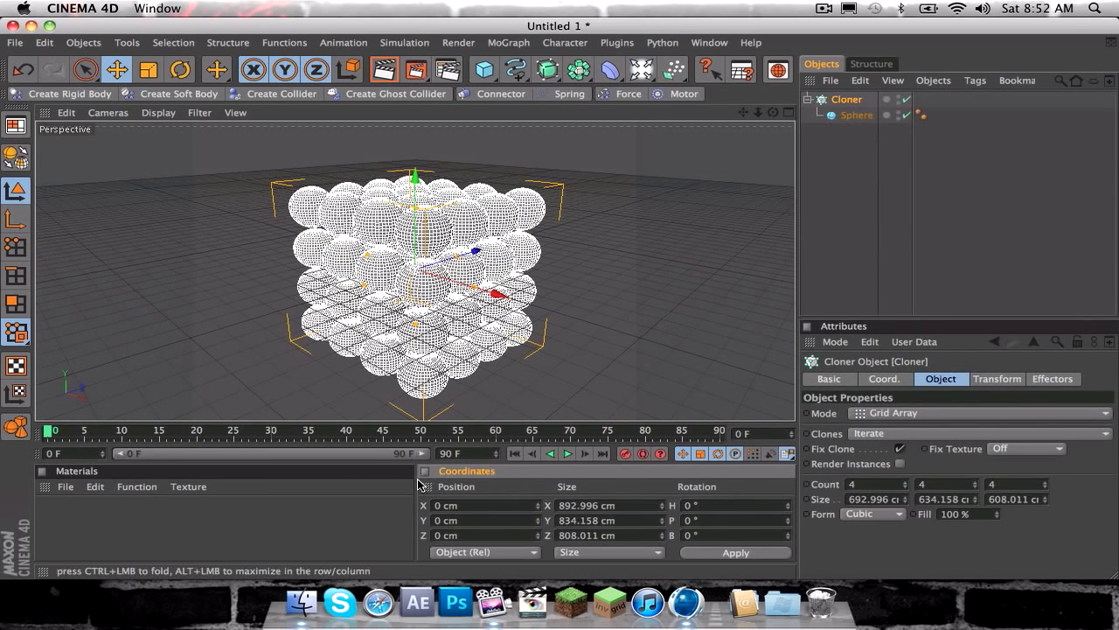
{"action": "left_click_drag", "start_coordinate": [419, 484], "coordinate": [509, 483]}
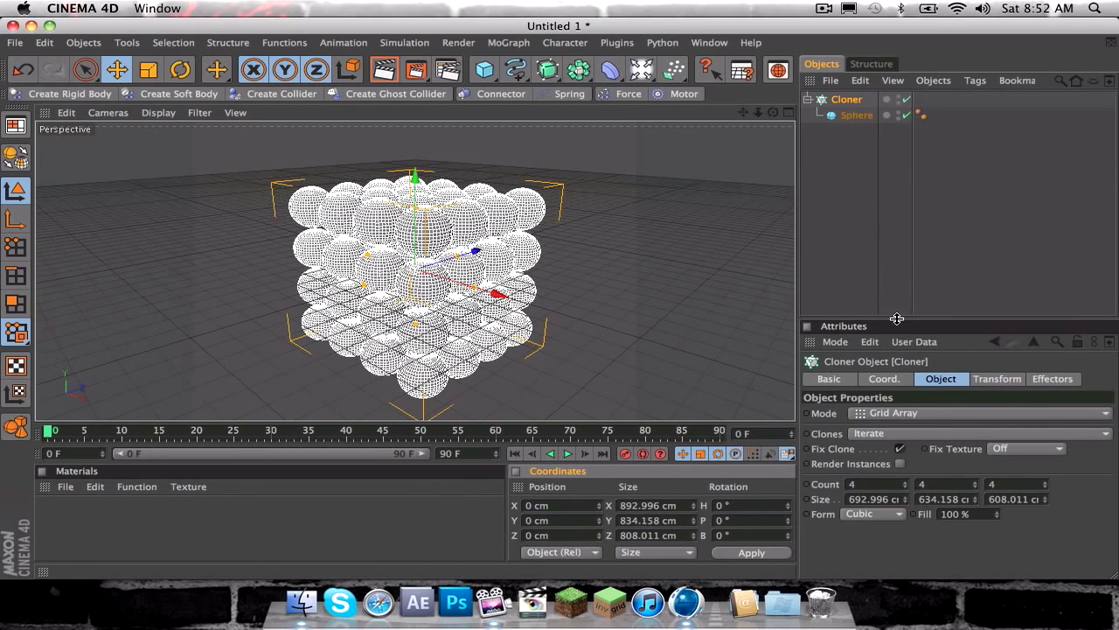
{"action": "left_click_drag", "start_coordinate": [897, 319], "coordinate": [897, 275]}
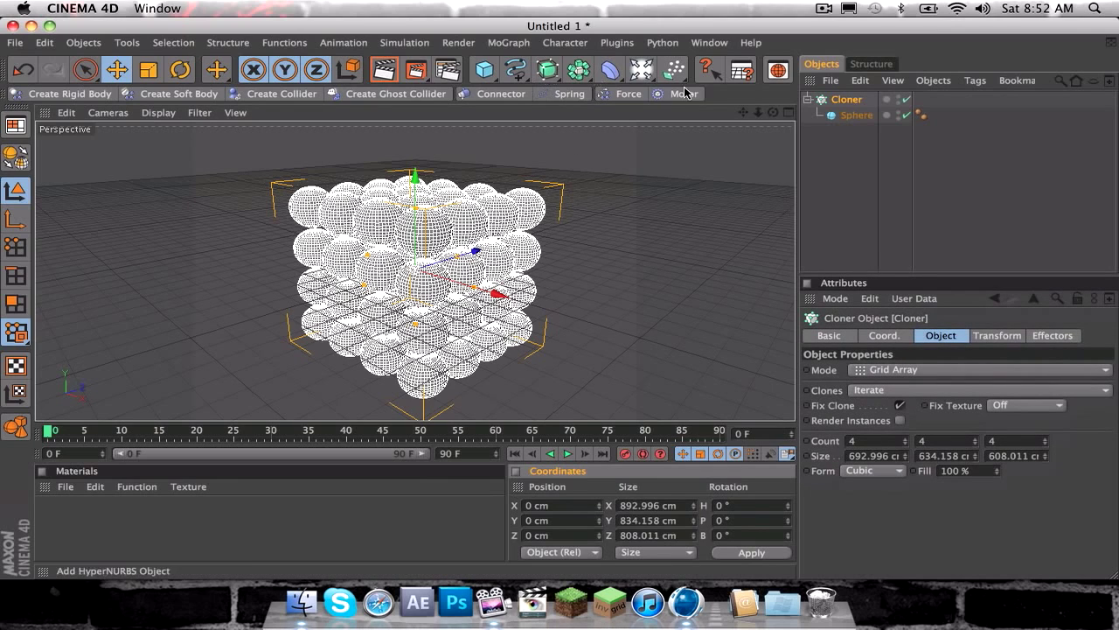
Step: Add a Metaball, place the Cloner inside it, and select the Metaball
{"action": "left_click", "coordinate": [572, 72]}
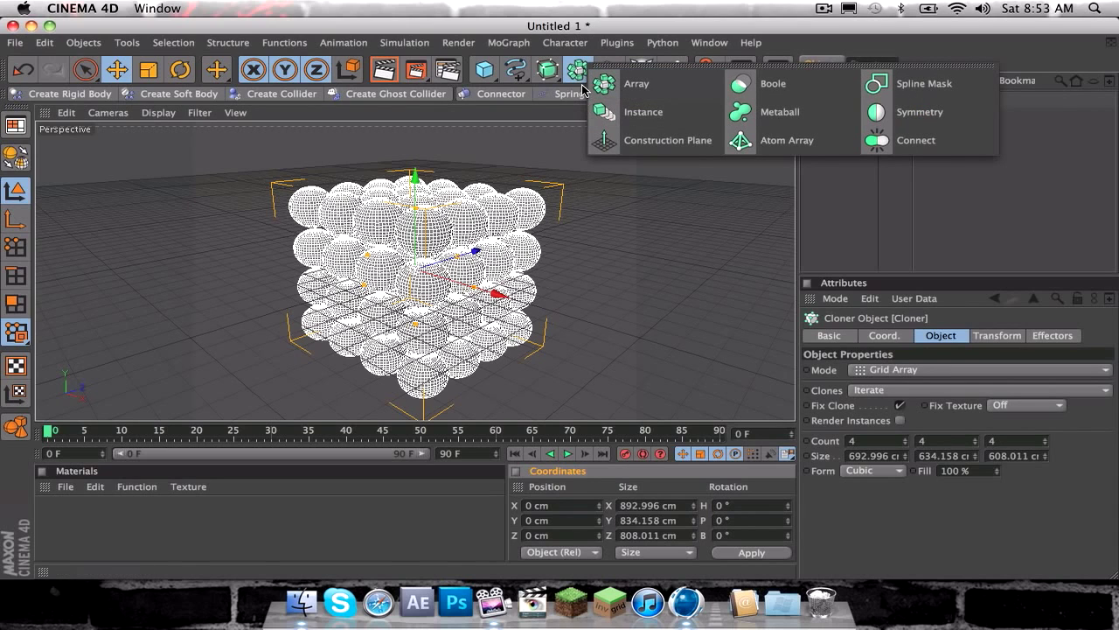
{"action": "left_click", "coordinate": [793, 116]}
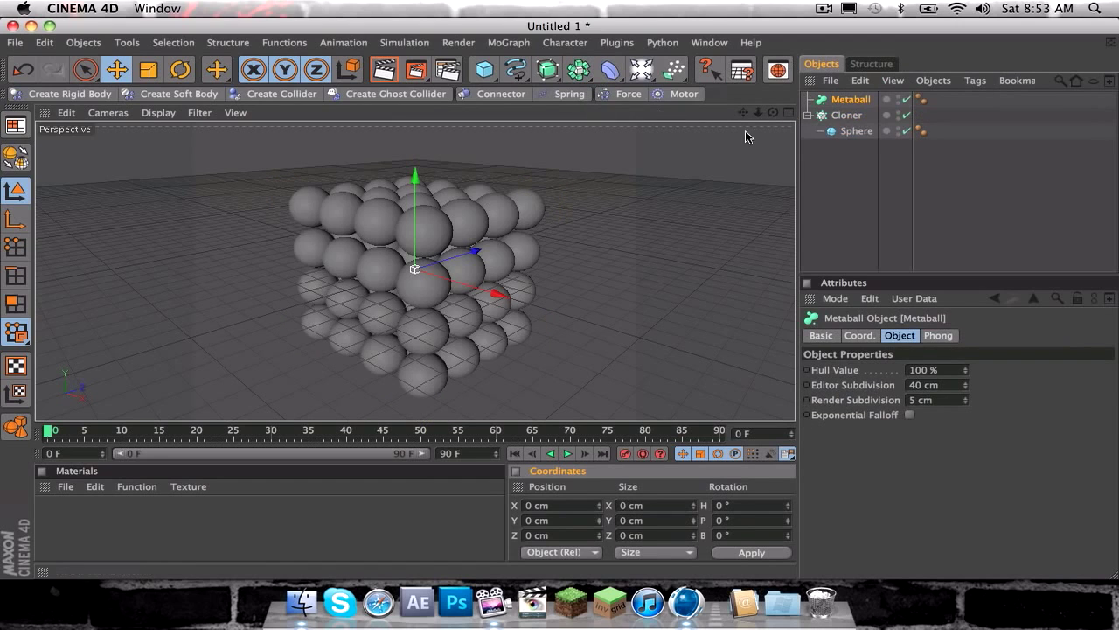
{"action": "left_click_drag", "start_coordinate": [845, 115], "coordinate": [847, 102]}
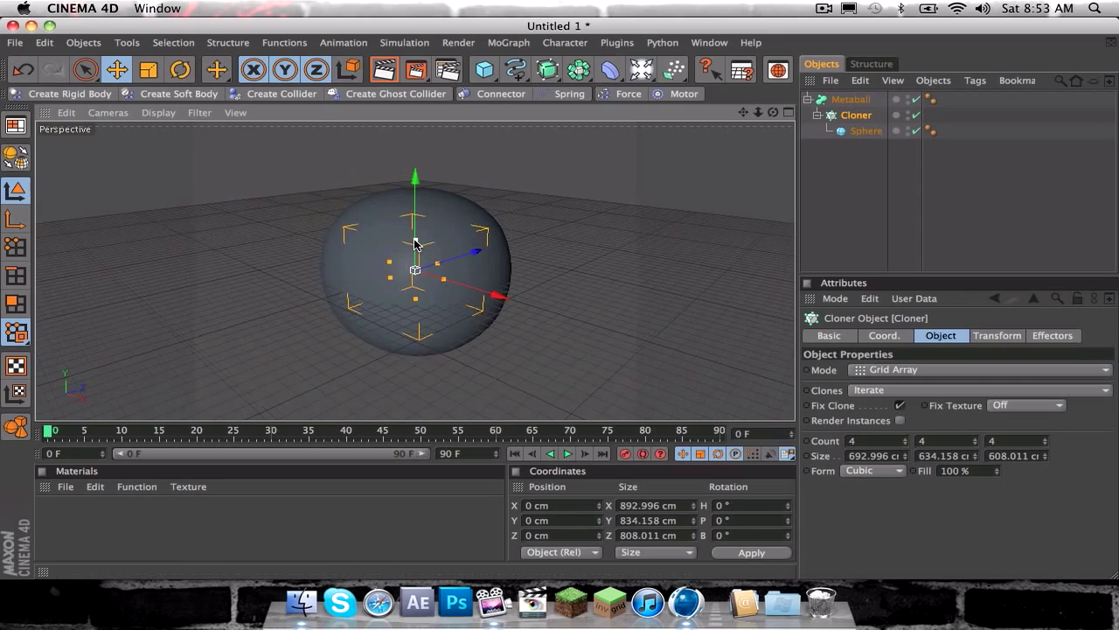
{"action": "left_click", "coordinate": [843, 101]}
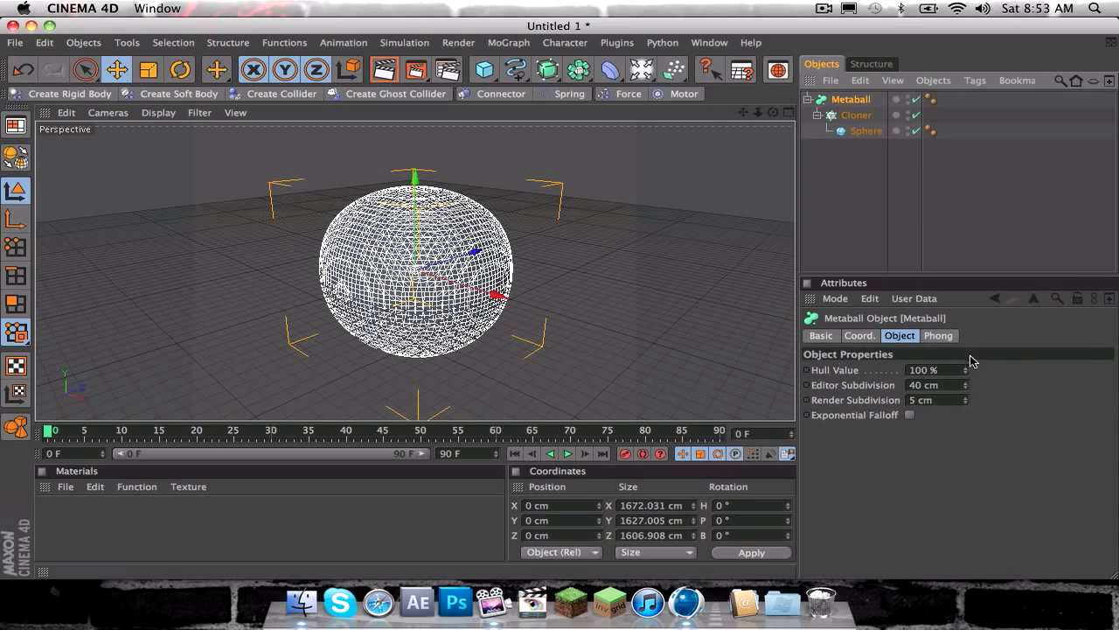
Step: Raise the Metaball Hull Value to 449% and render a preview of the active view
{"action": "left_click_drag", "start_coordinate": [968, 374], "coordinate": [965, 297]}
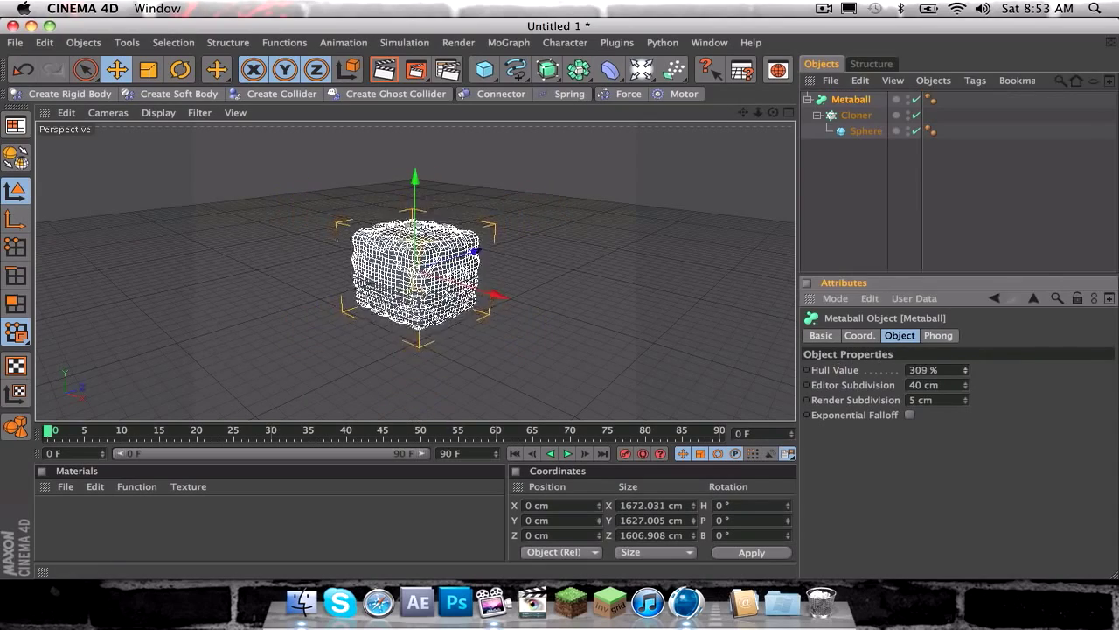
{"action": "mouse_move", "coordinate": [965, 370]}
{"action": "left_mouse_down"}
{"action": "mouse_move", "coordinate": [965, 332]}
{"action": "mouse_move", "coordinate": [965, 367]}
{"action": "left_mouse_up"}
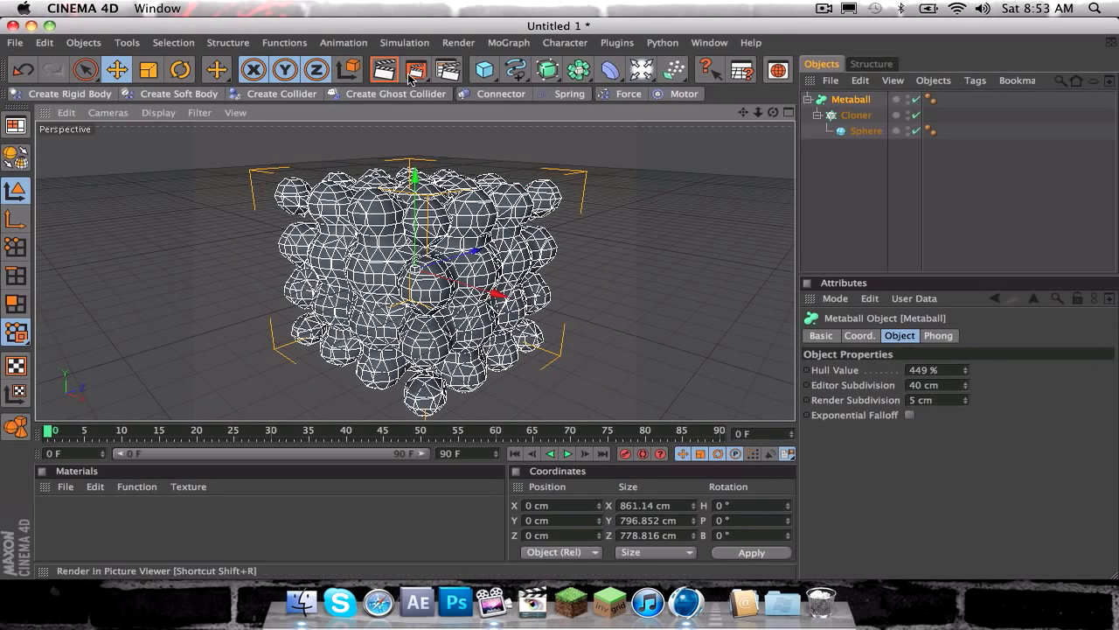
{"action": "left_click", "coordinate": [384, 69]}
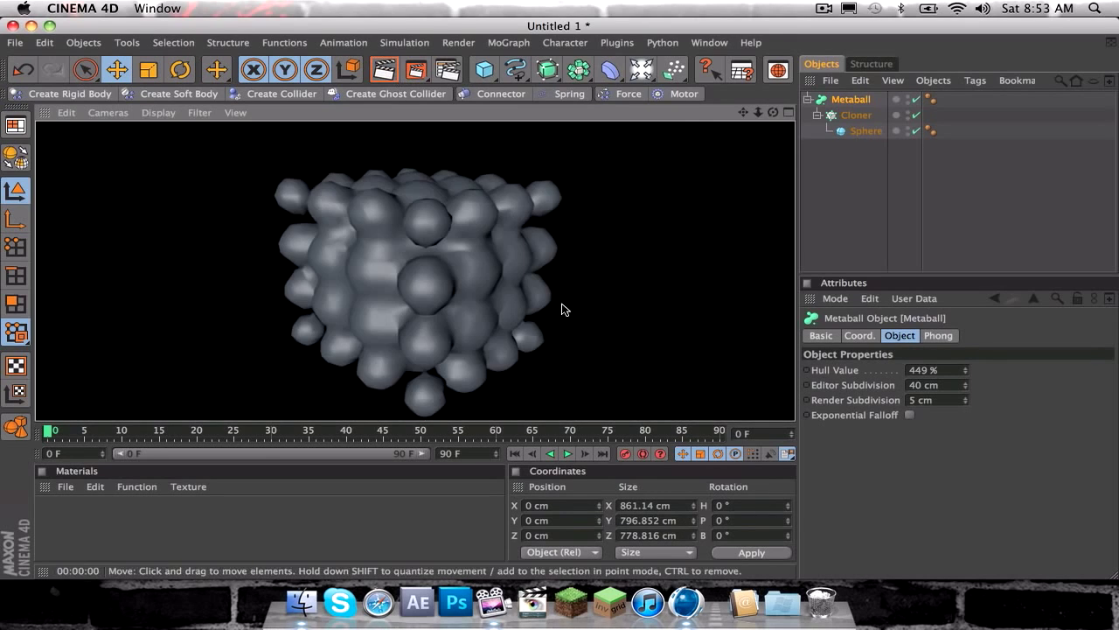
Step: Set the Metaball Editor Subdivision to 10 cm and check the finer mesh with a render
{"action": "left_click", "coordinate": [491, 287]}
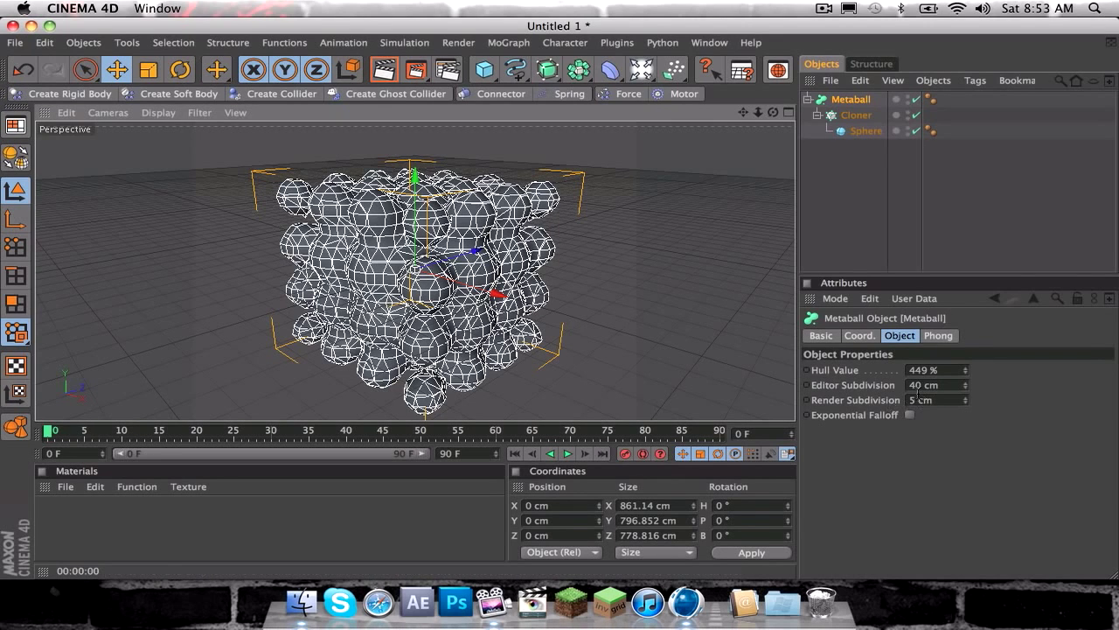
{"action": "left_click", "coordinate": [959, 386]}
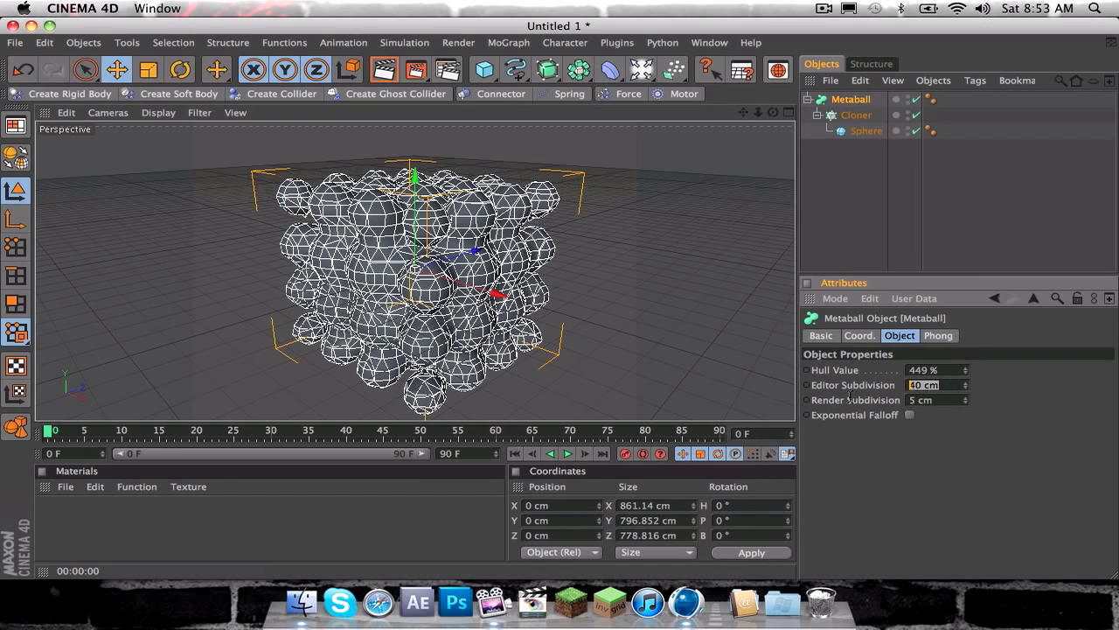
{"action": "type", "text": "1"}
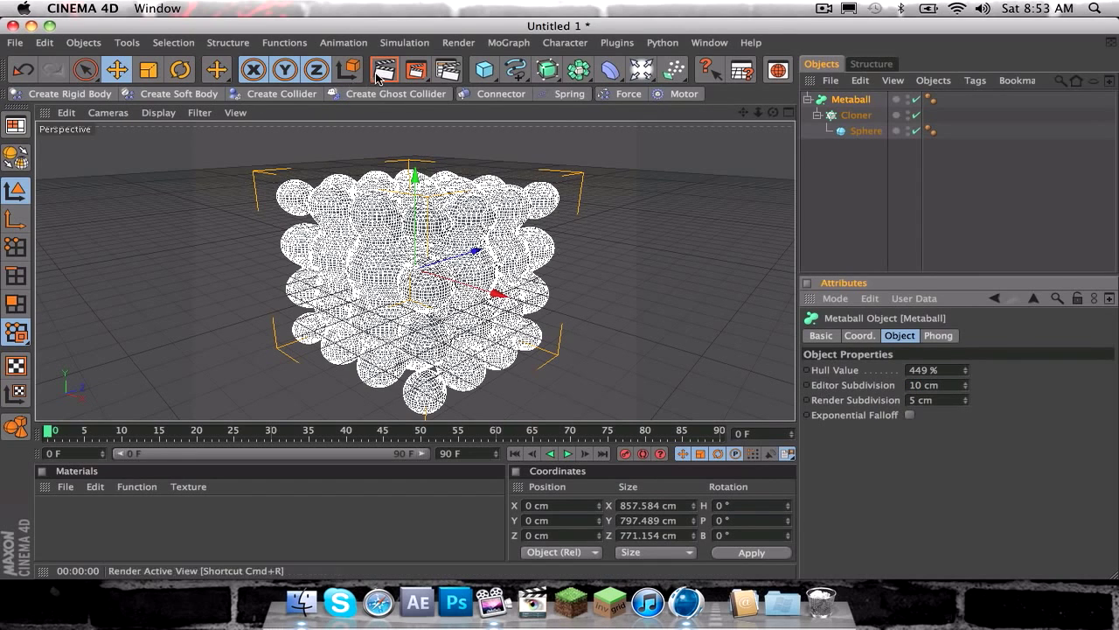
{"action": "key", "text": "super+r"}
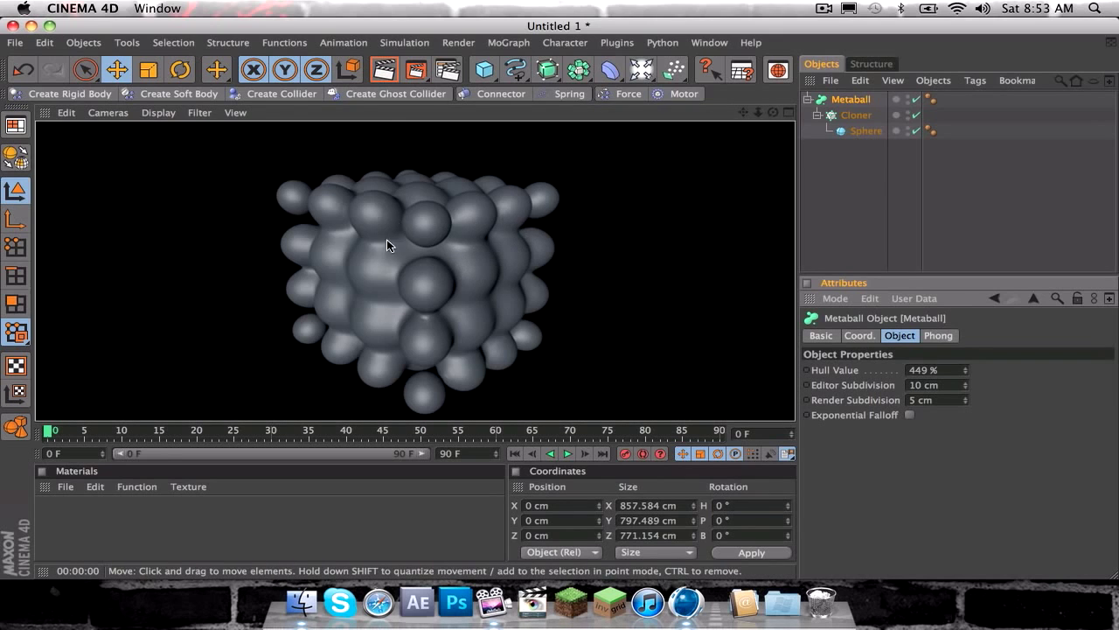
{"action": "left_click", "coordinate": [438, 234]}
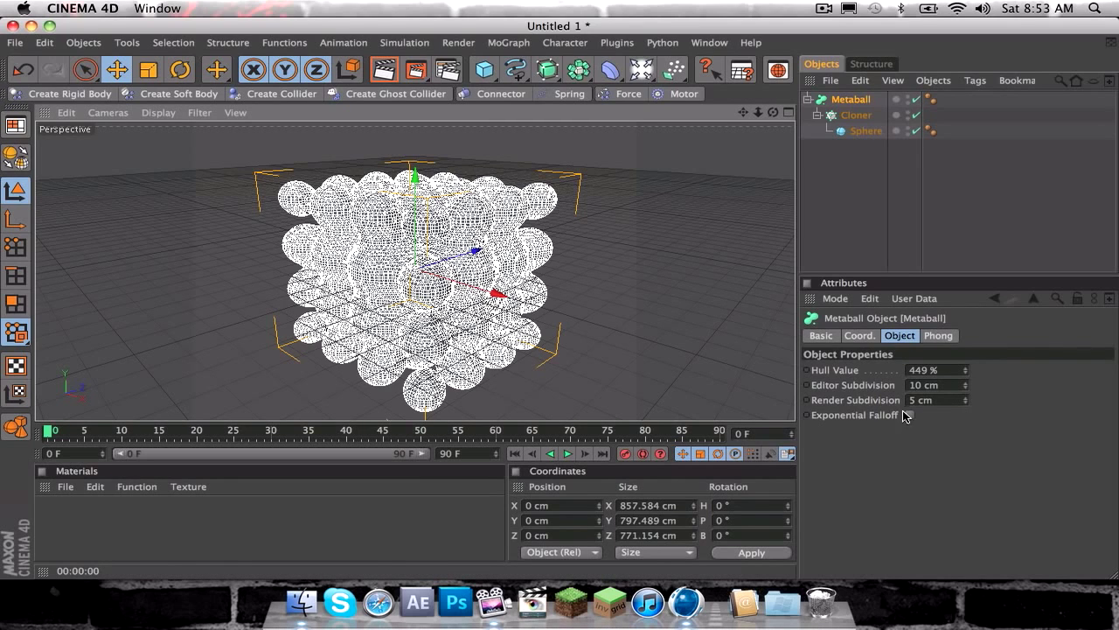
Step: Select the Cloner and attach a Random effector to it from MoGraph > Effector
{"action": "left_click", "coordinate": [862, 115]}
{"action": "left_click", "coordinate": [507, 43]}
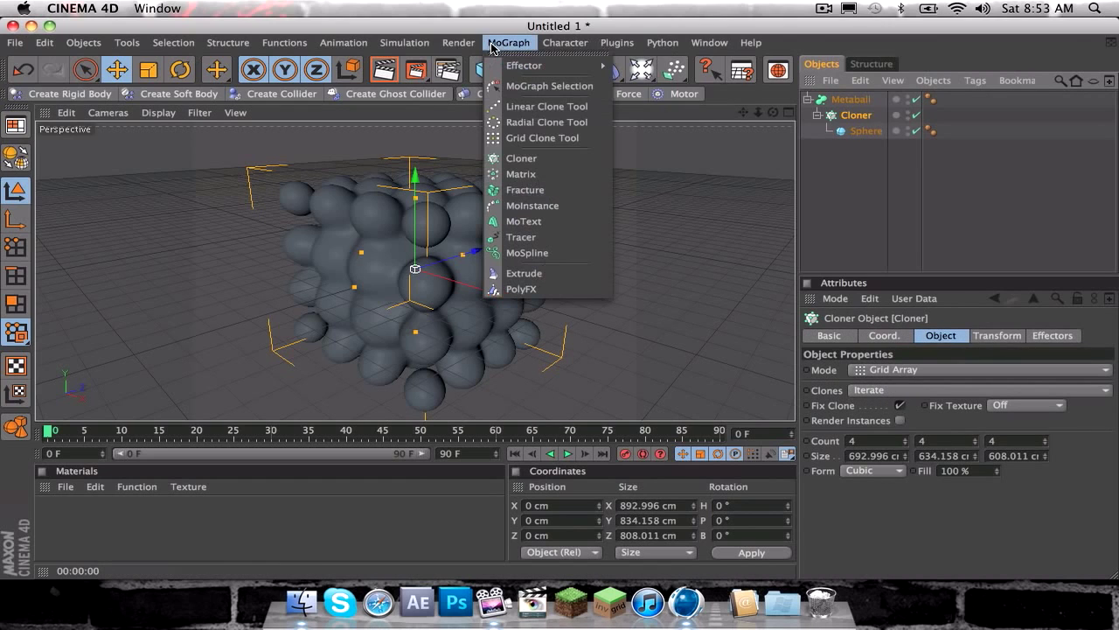
{"action": "mouse_move", "coordinate": [525, 66]}
{"action": "left_click", "coordinate": [511, 43]}
{"action": "left_click", "coordinate": [522, 45]}
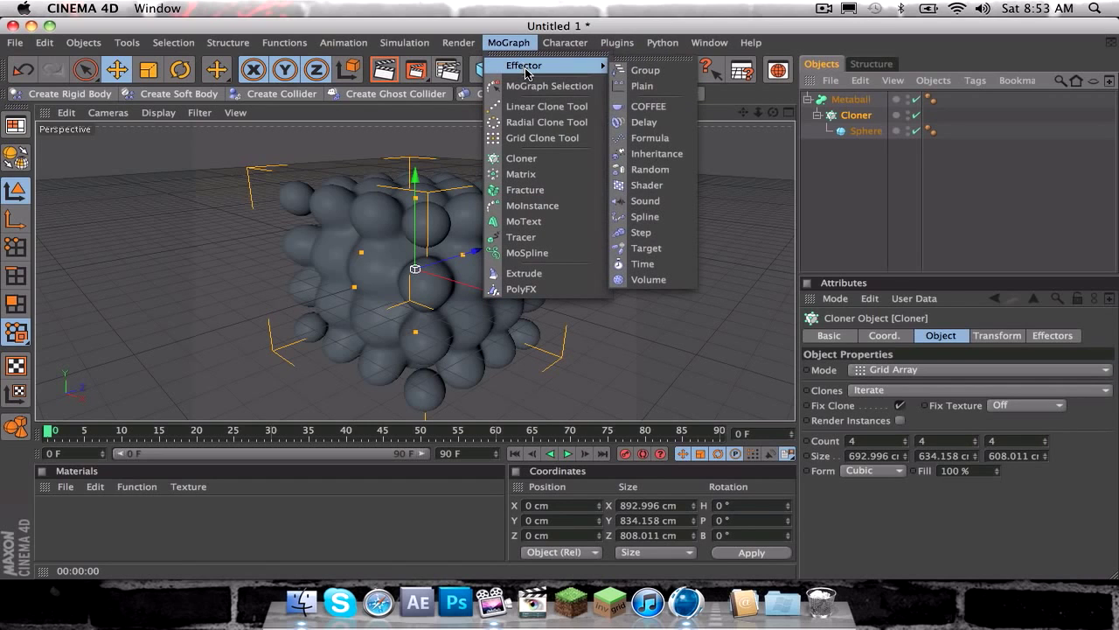
{"action": "left_click", "coordinate": [649, 169]}
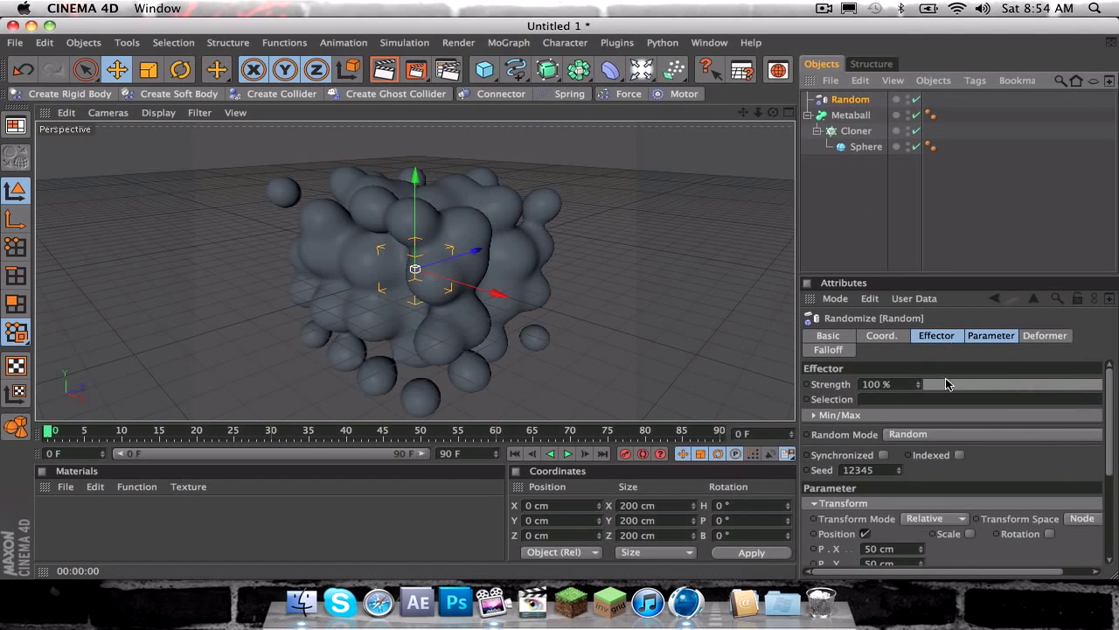
Step: Set the Random effector's position range to 100 cm on P.X, P.Y and P.Z
{"action": "left_click", "coordinate": [1010, 335]}
{"action": "type", "text": "100"}
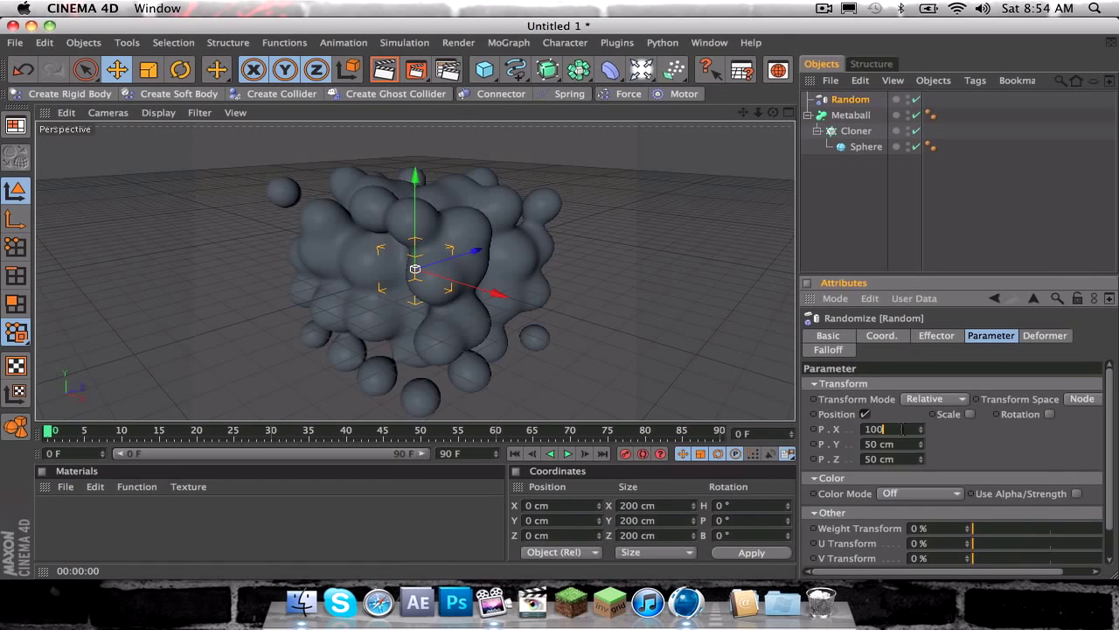
{"action": "left_click", "coordinate": [892, 444]}
{"action": "double_click", "coordinate": [892, 444]}
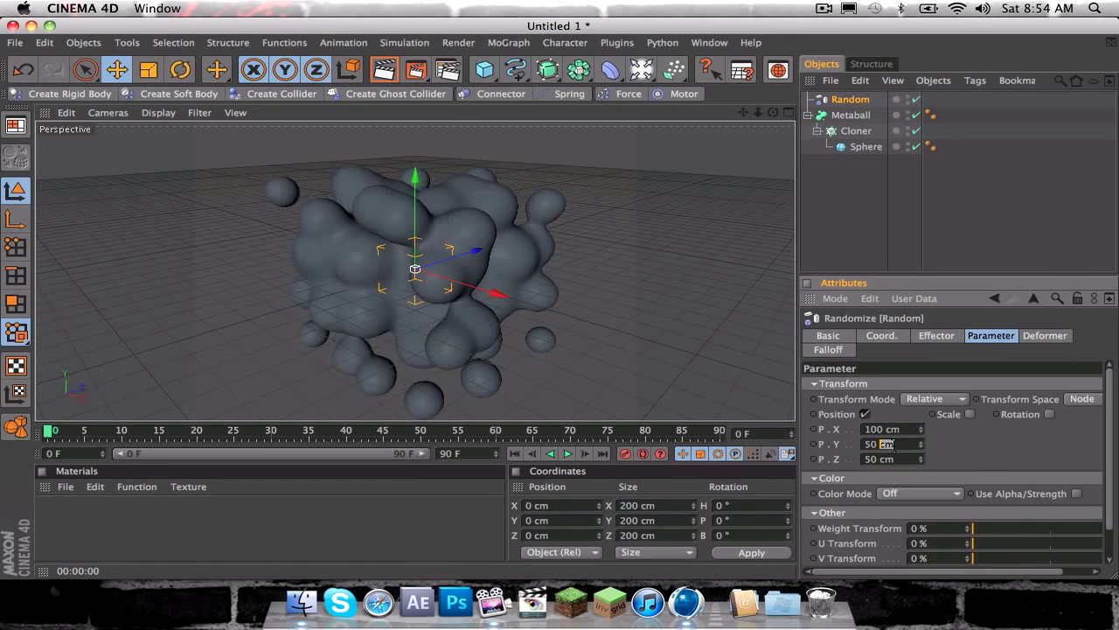
{"action": "type", "text": "00"}
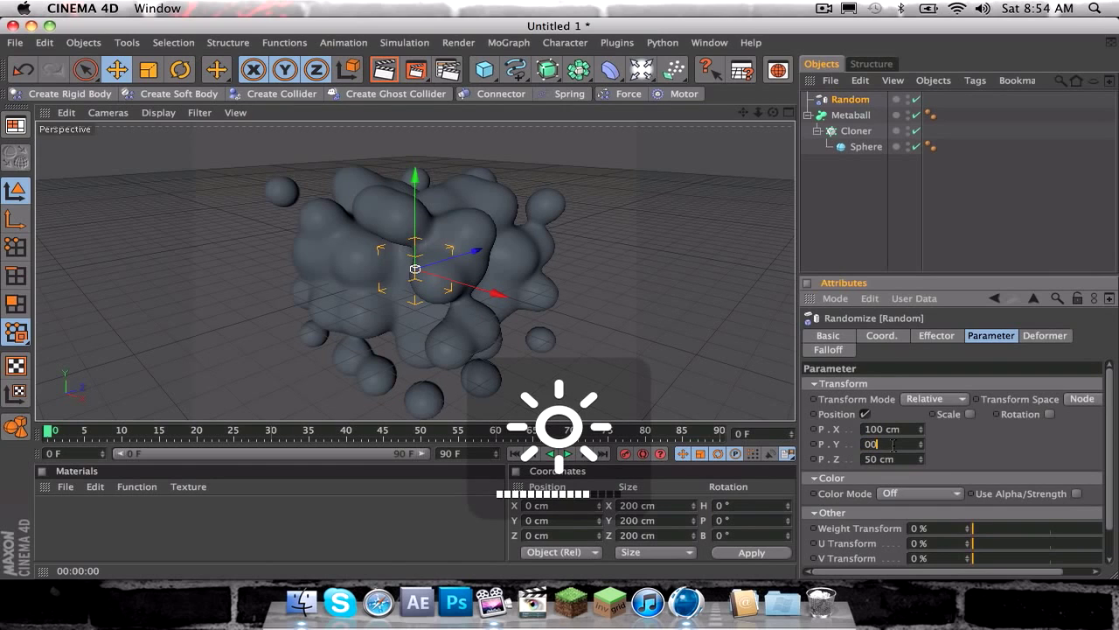
{"action": "key", "text": "BackSpace"}
{"action": "key", "text": "BackSpace"}
{"action": "type", "text": "100"}
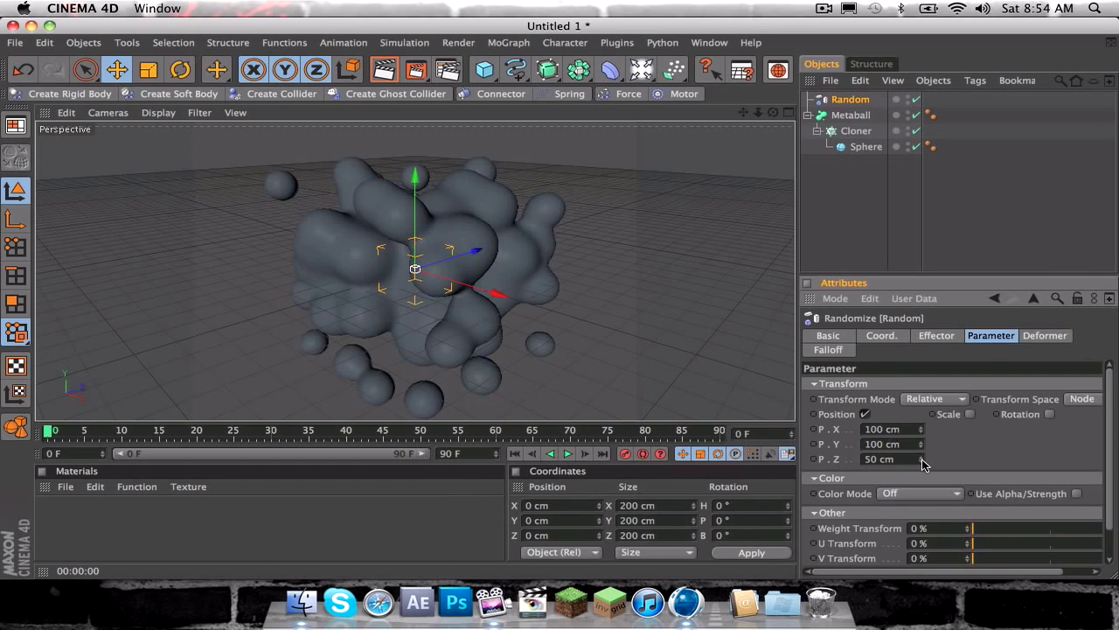
{"action": "double_click", "coordinate": [901, 458]}
{"action": "type", "text": "10"}
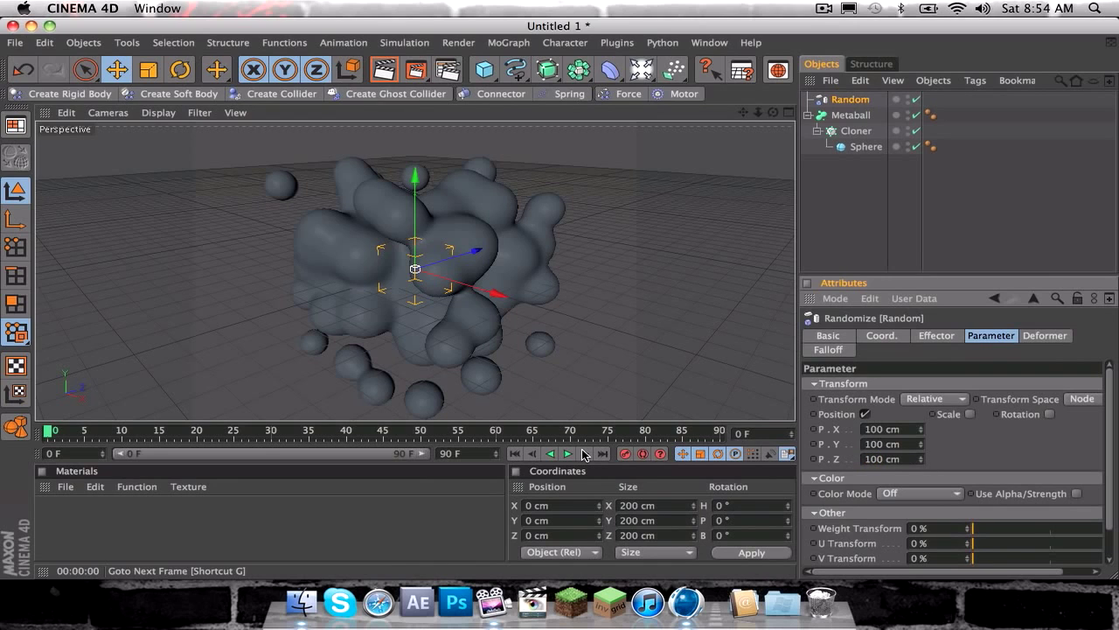
Step: Enable uniform random scale and set Scale to 0.4
{"action": "left_click", "coordinate": [970, 415]}
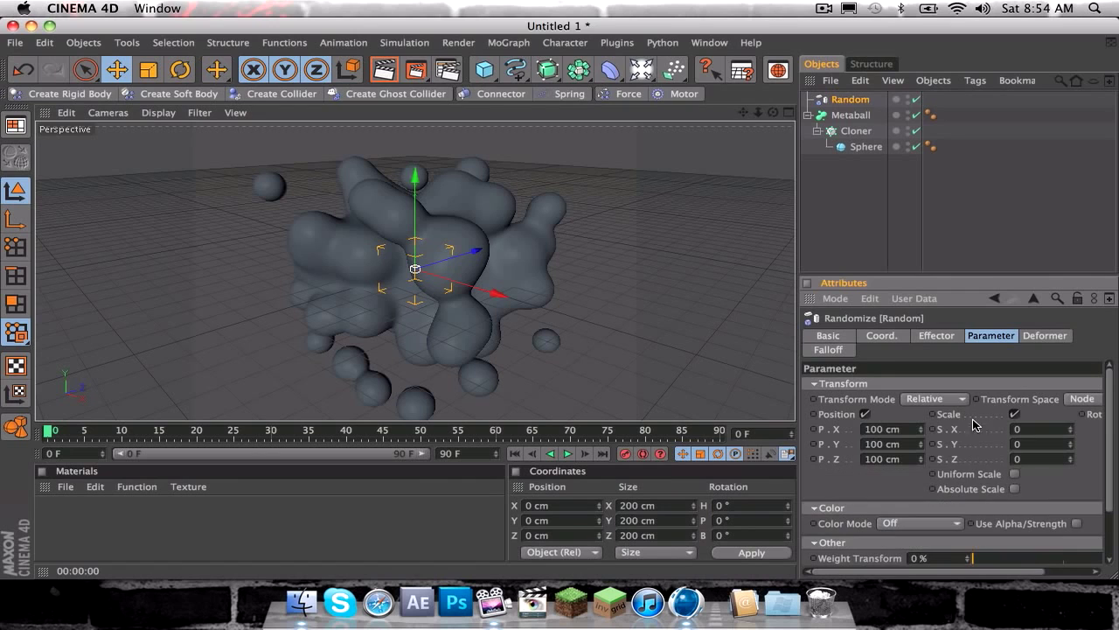
{"action": "left_click", "coordinate": [1014, 473]}
{"action": "key", "text": "BackSpace"}
{"action": "type", "text": ".75"}
{"action": "key", "text": "Return"}
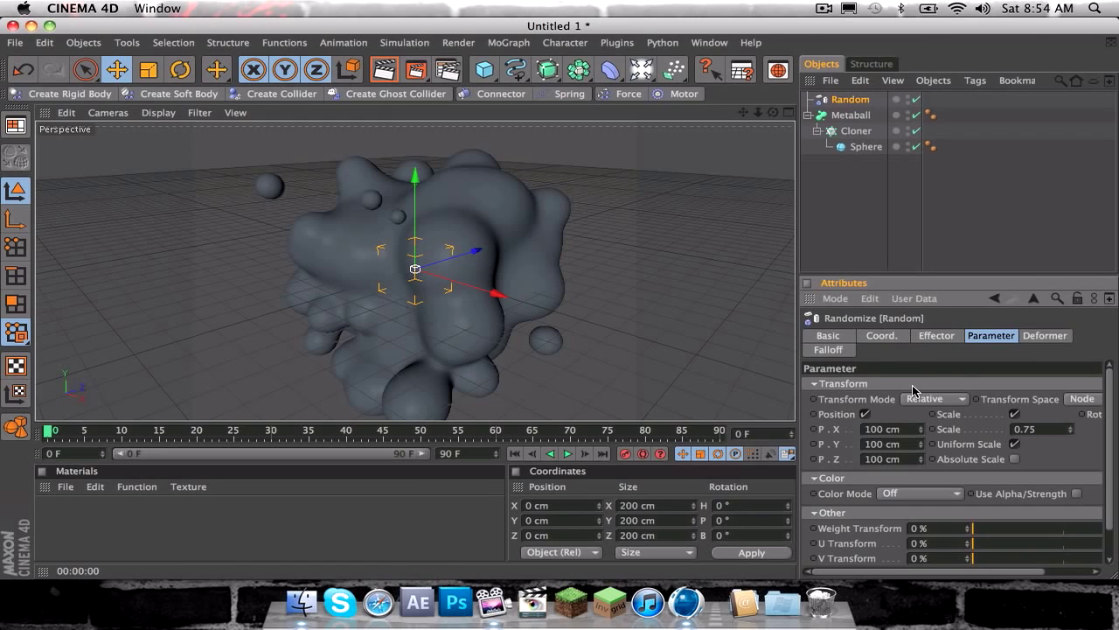
{"action": "double_click", "coordinate": [1041, 428]}
{"action": "key", "text": "BackSpace"}
{"action": "type", "text": "4"}
{"action": "key", "text": "Return"}
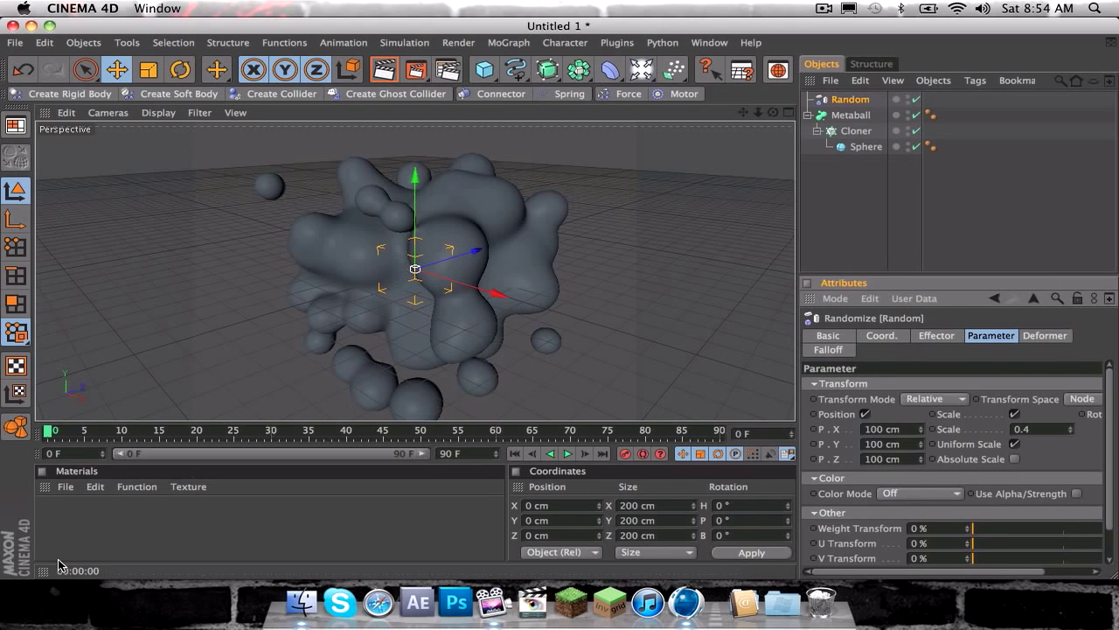
Step: Create a material Mat with orange colour (RGB 204/142/0) and a Fresnel reflection texture
{"action": "double_click", "coordinate": [73, 524]}
{"action": "double_click", "coordinate": [52, 509]}
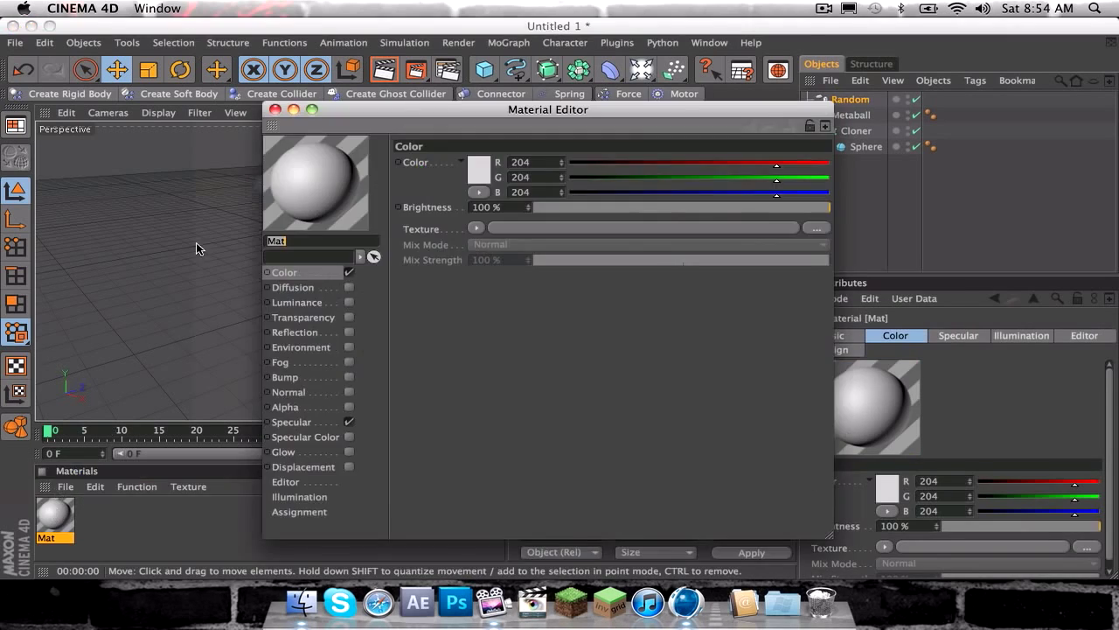
{"action": "left_click", "coordinate": [712, 179]}
{"action": "left_click", "coordinate": [570, 192]}
{"action": "left_click", "coordinate": [298, 332]}
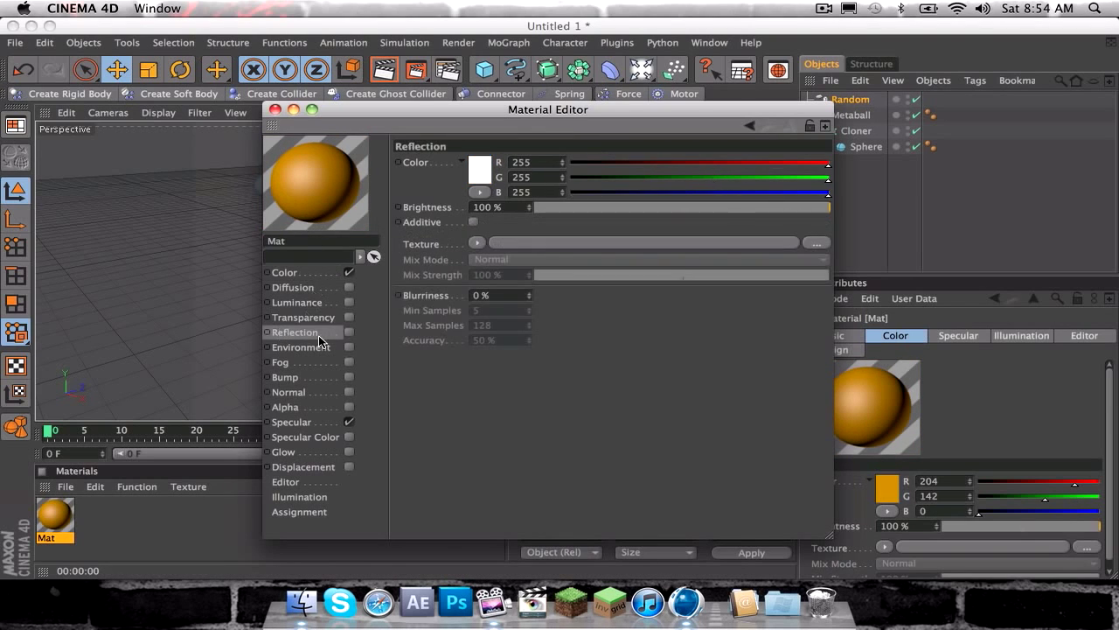
{"action": "left_click", "coordinate": [476, 242]}
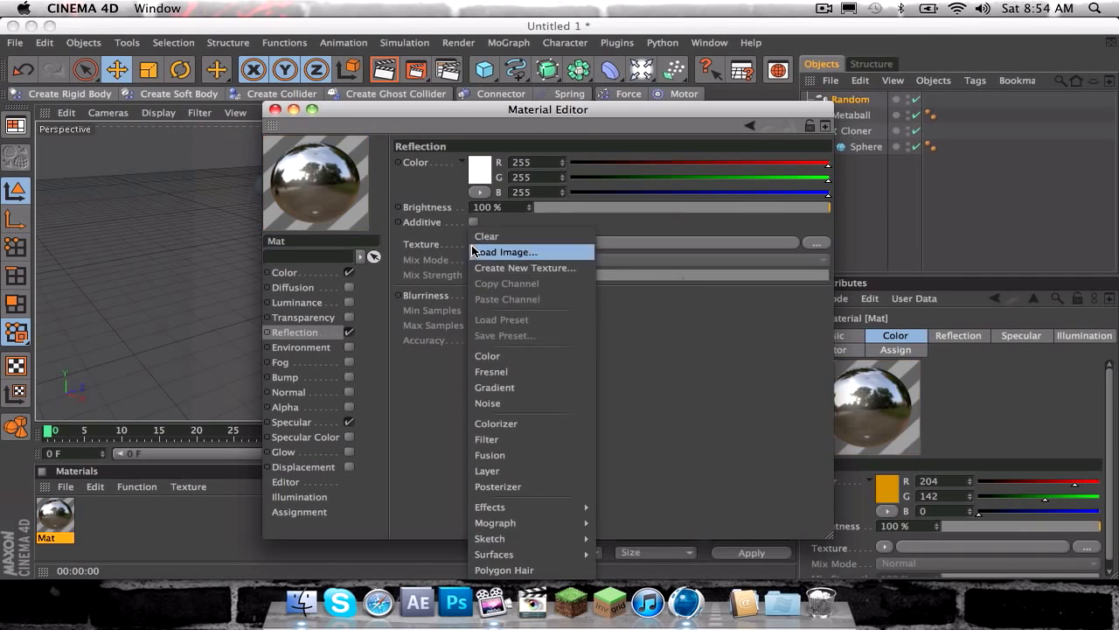
{"action": "left_click", "coordinate": [507, 370]}
{"action": "left_click", "coordinate": [275, 109]}
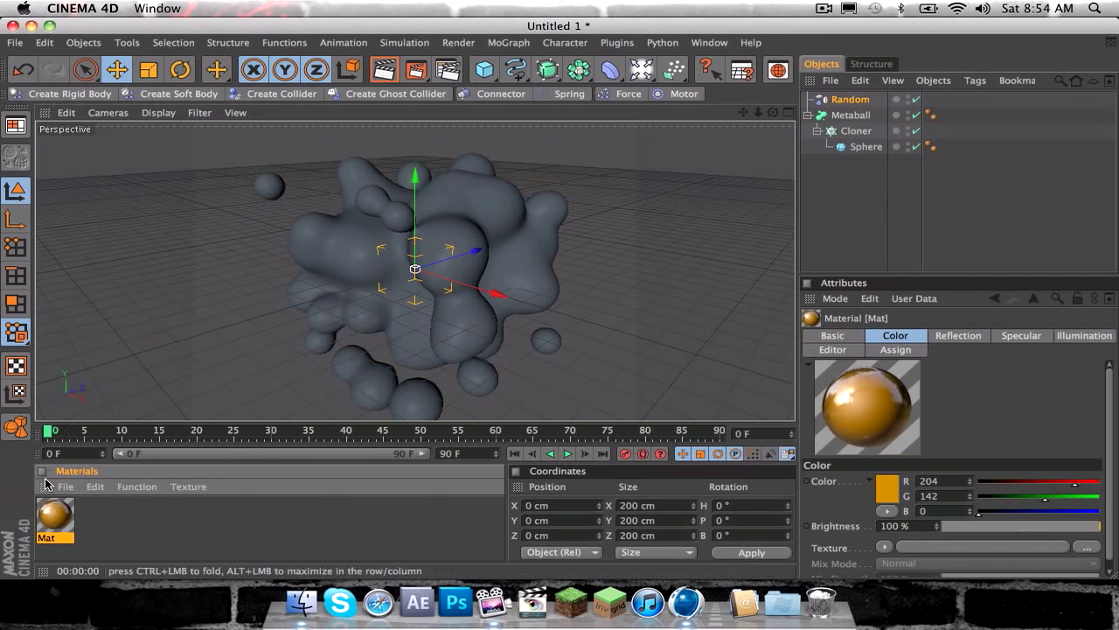
Step: Apply Mat to the Metaball and render a preview of the glossy orange blob
{"action": "left_click_drag", "start_coordinate": [54, 516], "coordinate": [418, 263]}
{"action": "left_click", "coordinate": [385, 70]}
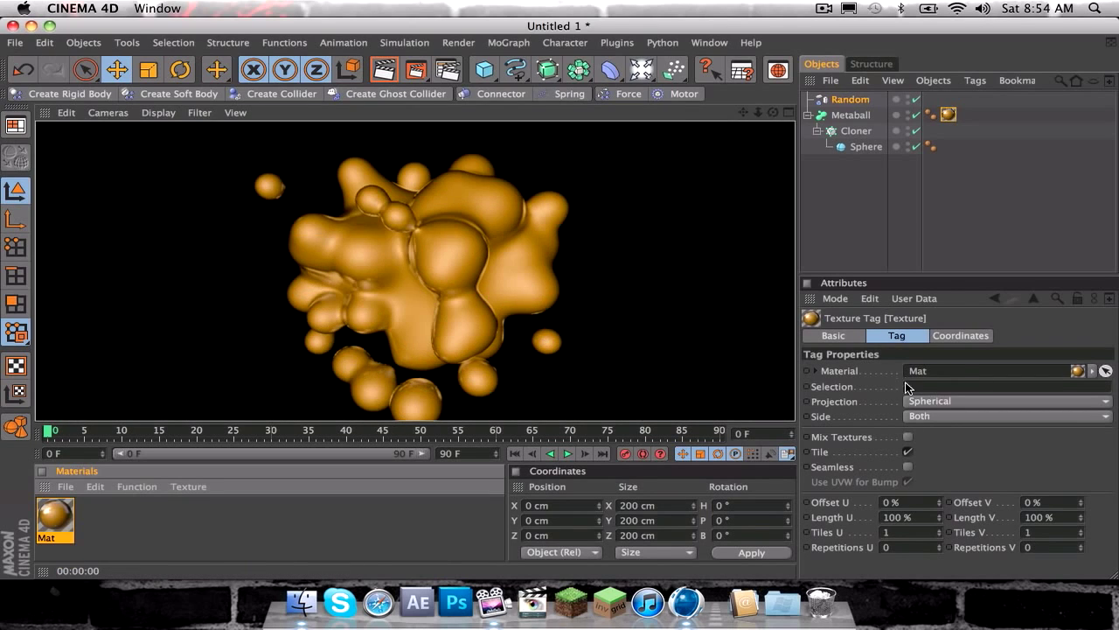
{"action": "left_click", "coordinate": [556, 278]}
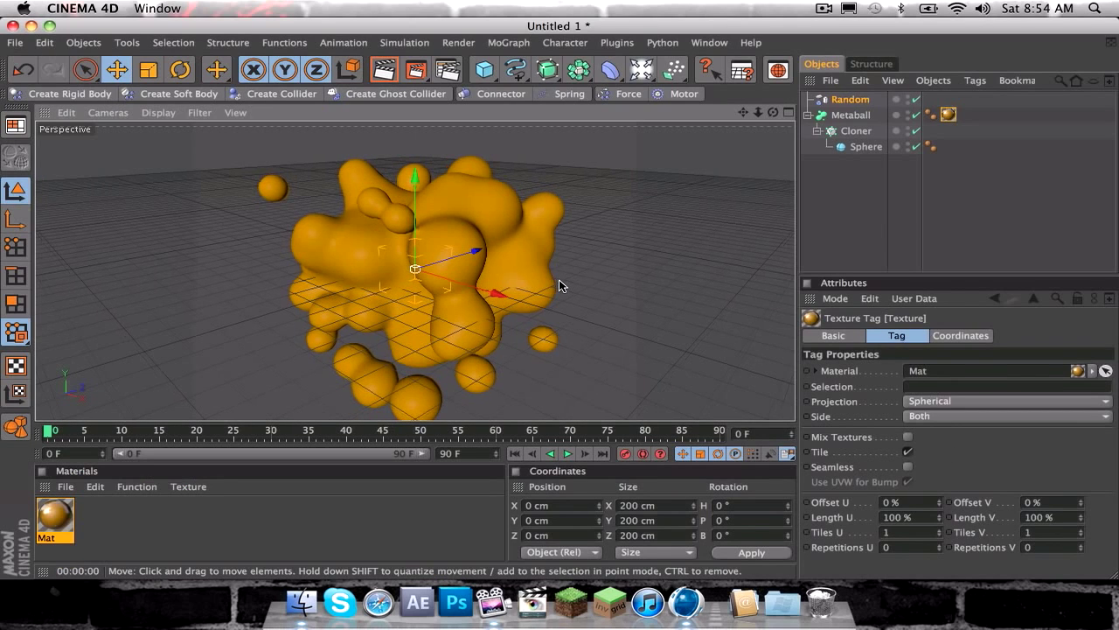